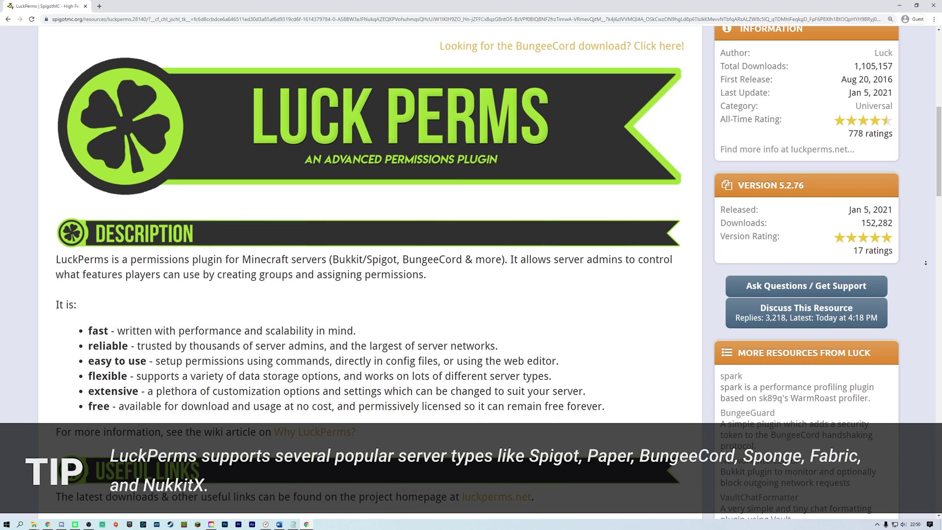
Scroll the LuckPerms resource page down to the Useful Links and Sponsor sections.
{"action": "scroll", "coordinate": [926, 263], "scroll_direction": "down", "scroll_amount": 2}
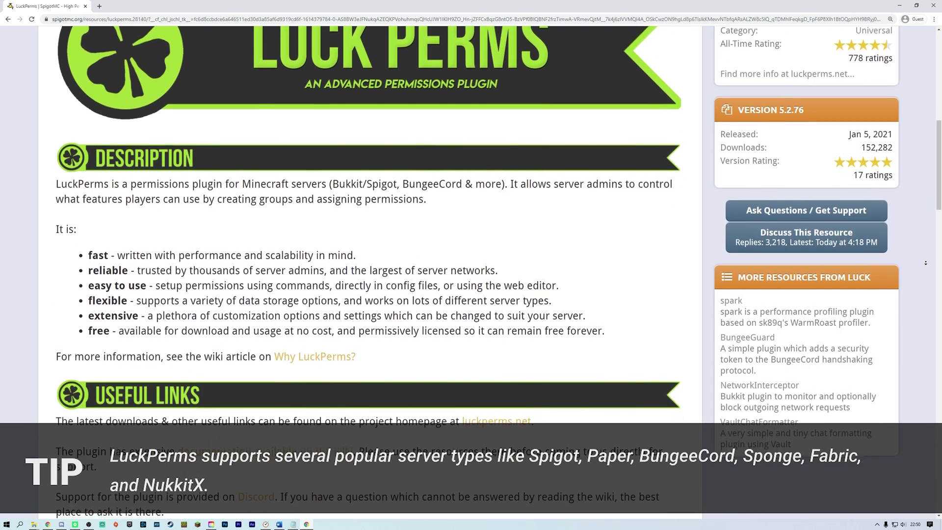
{"action": "scroll", "coordinate": [926, 263], "scroll_direction": "down", "scroll_amount": 3}
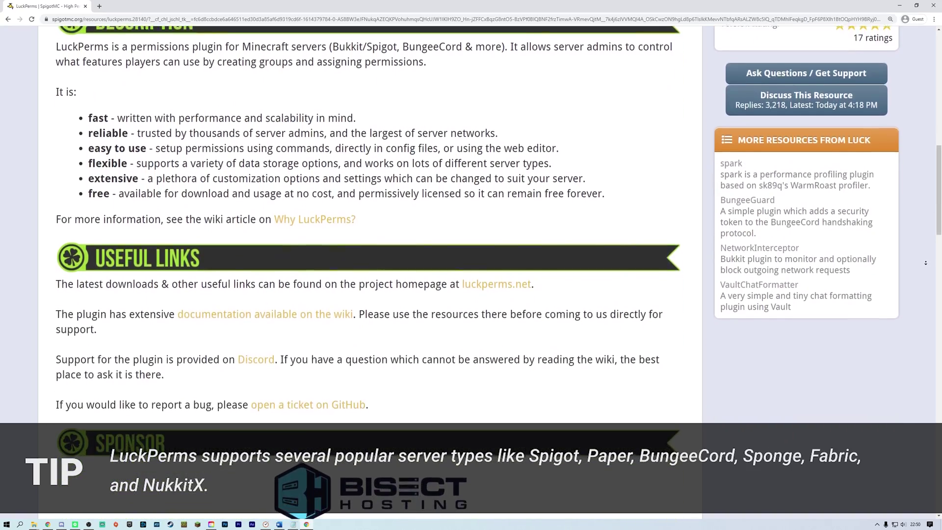
{"action": "scroll", "coordinate": [926, 263], "scroll_direction": "down", "scroll_amount": 3}
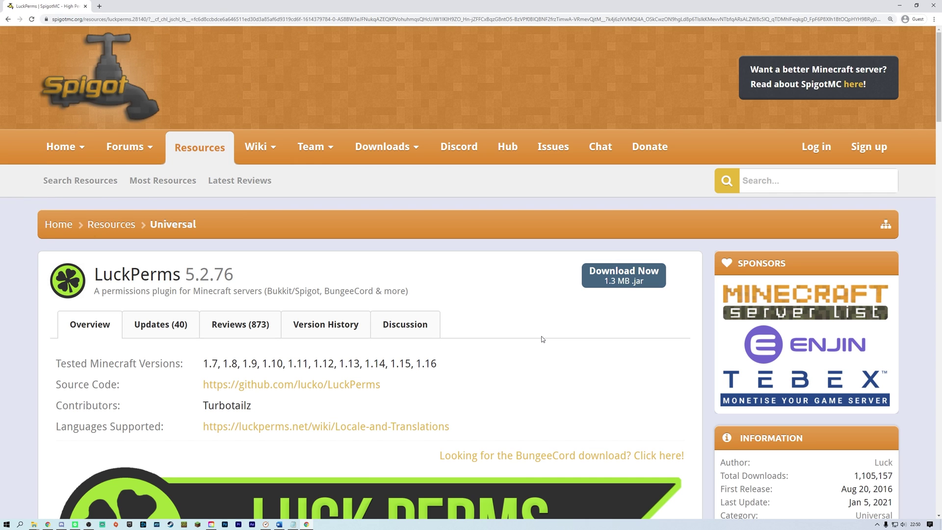
Download LuckPerms-Bukkit-5.2.76.jar and upload it into the server's plugins folder via FileZilla.
{"action": "scroll", "coordinate": [539, 345], "scroll_direction": "down", "scroll_amount": 2}
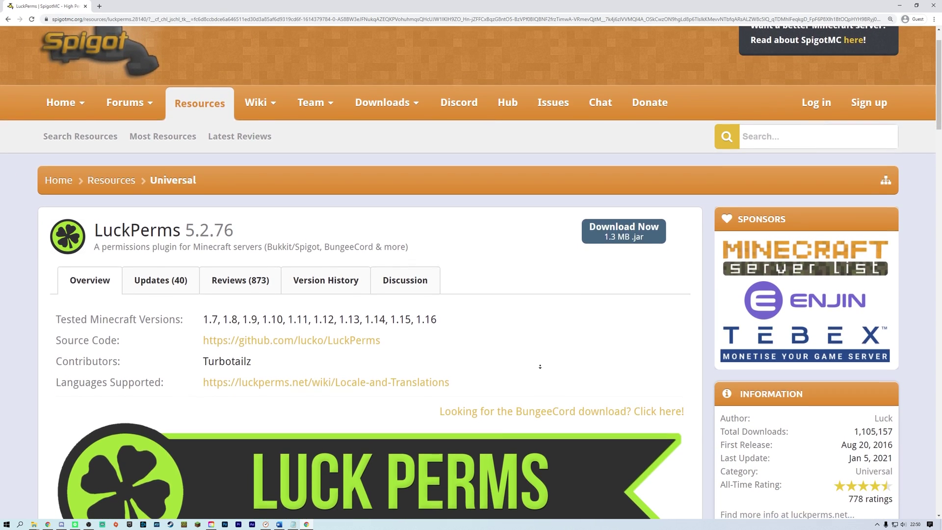
{"action": "scroll", "coordinate": [539, 367], "scroll_direction": "down", "scroll_amount": 1}
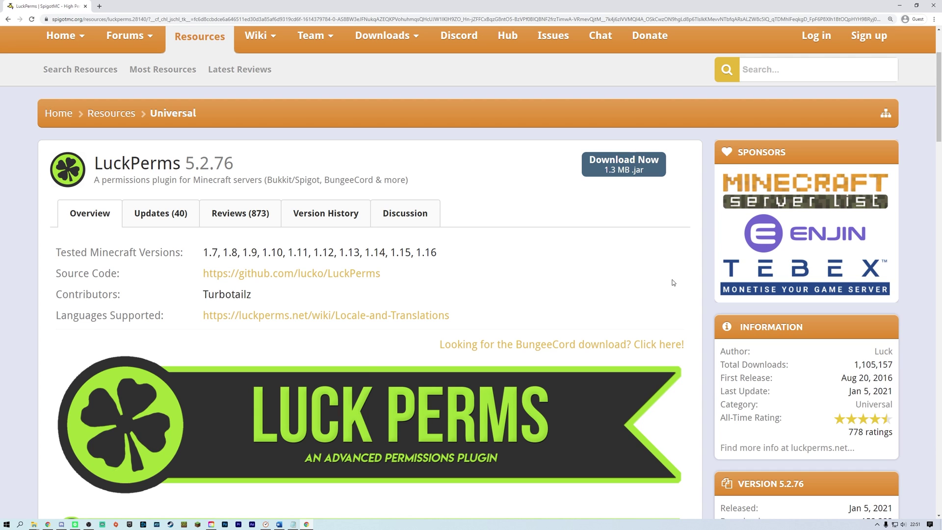
{"action": "left_click", "coordinate": [619, 170]}
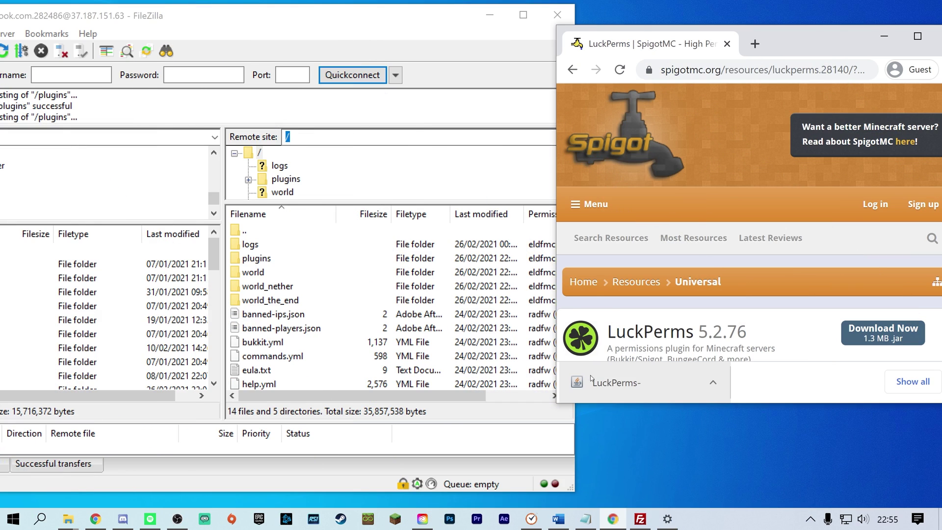
{"action": "left_click_drag", "start_coordinate": [591, 379], "coordinate": [265, 257]}
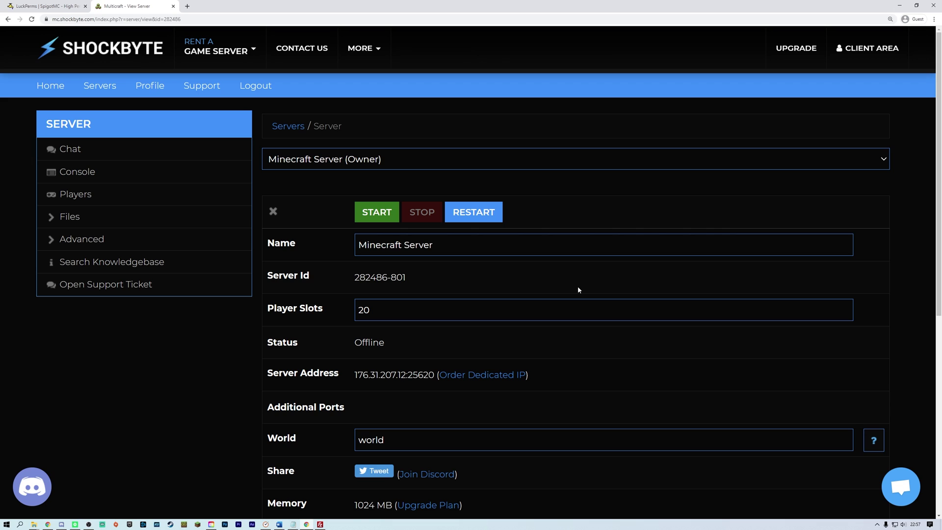
Start the Minecraft server with the green START button in Multicraft.
{"action": "left_click", "coordinate": [373, 212]}
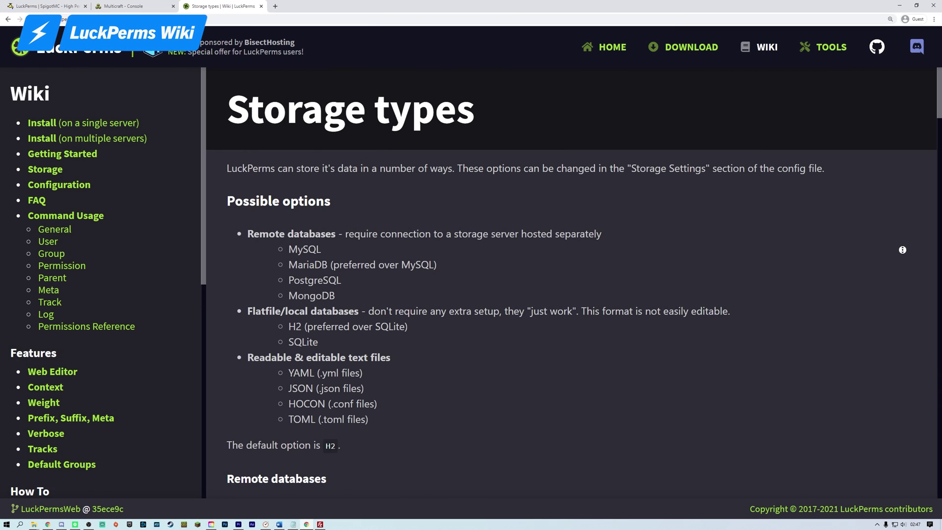
Scroll through the Storage types page's benefits and drawbacks for each storage option.
{"action": "scroll", "coordinate": [904, 279], "scroll_direction": "down", "scroll_amount": 1}
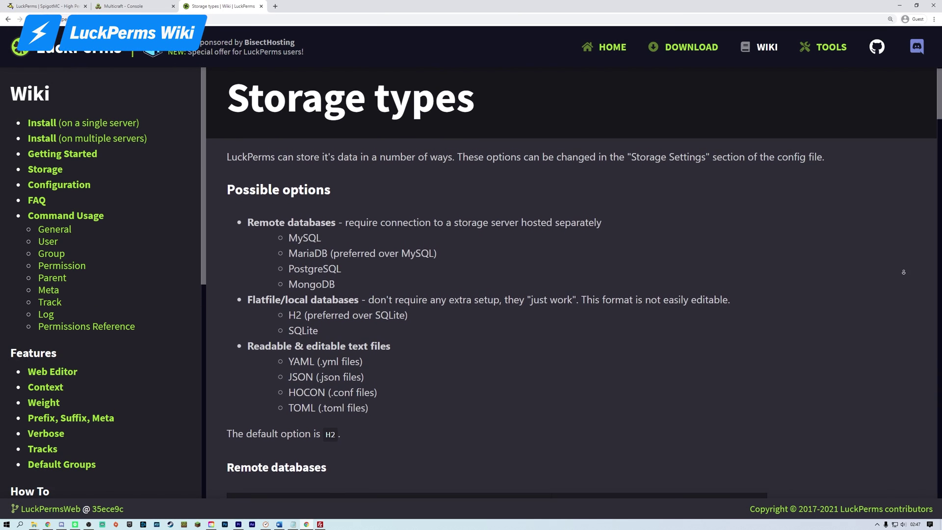
{"action": "scroll", "coordinate": [903, 280], "scroll_direction": "down", "scroll_amount": 3}
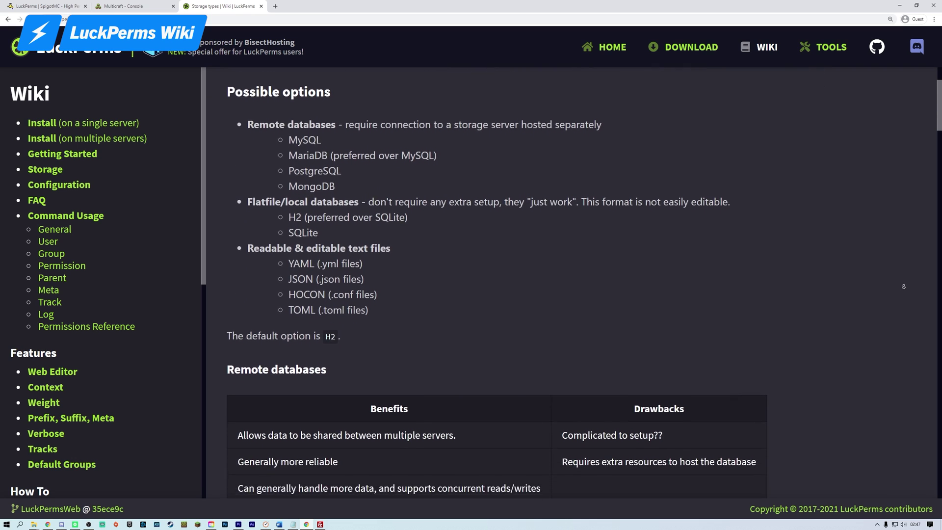
{"action": "scroll", "coordinate": [903, 286], "scroll_direction": "down", "scroll_amount": 3}
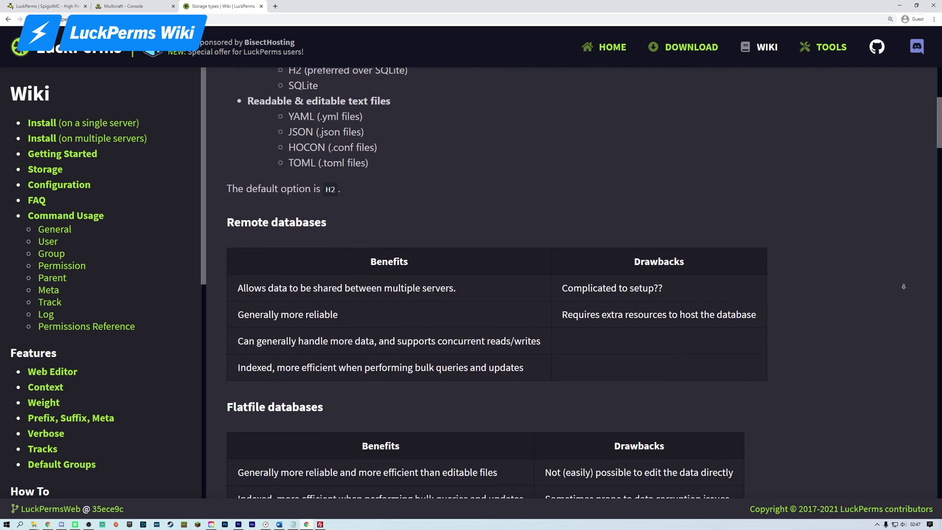
{"action": "scroll", "coordinate": [903, 286], "scroll_direction": "down", "scroll_amount": 3}
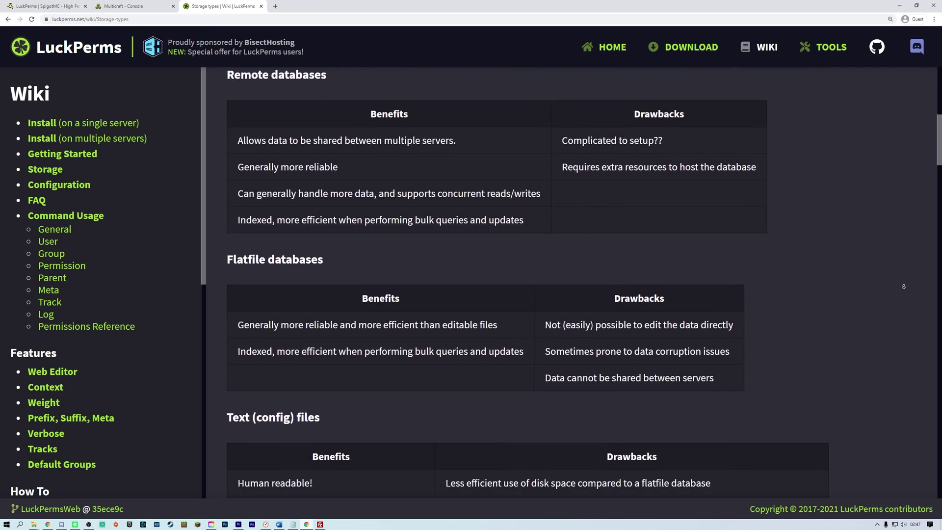
{"action": "scroll", "coordinate": [903, 286], "scroll_direction": "down", "scroll_amount": 2}
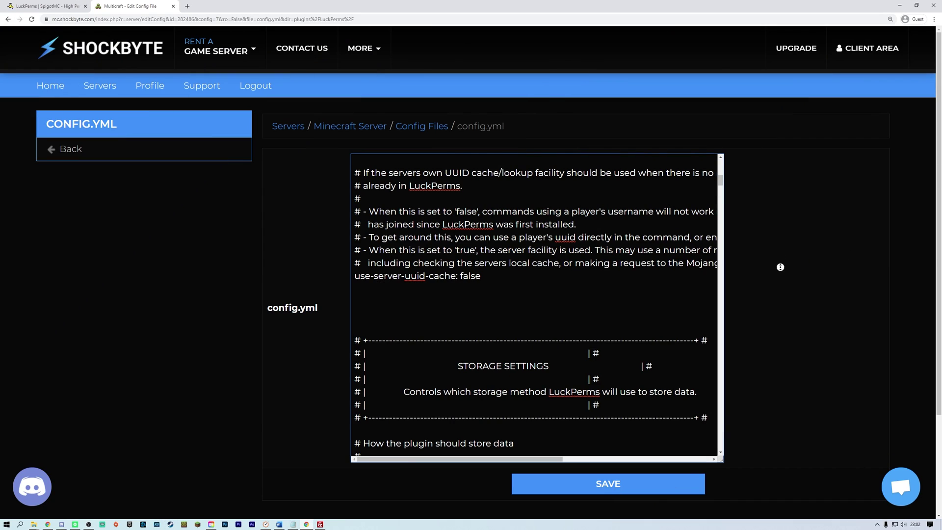
Scroll LuckPerms' config.yml down to the STORAGE SETTINGS section.
{"action": "scroll", "coordinate": [780, 267], "scroll_direction": "down", "scroll_amount": 1}
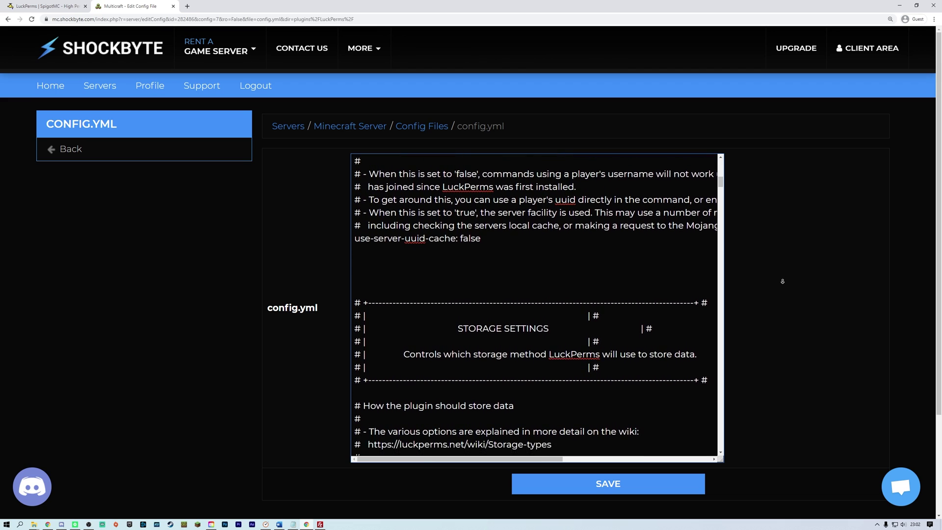
{"action": "scroll", "coordinate": [782, 281], "scroll_direction": "down", "scroll_amount": 2}
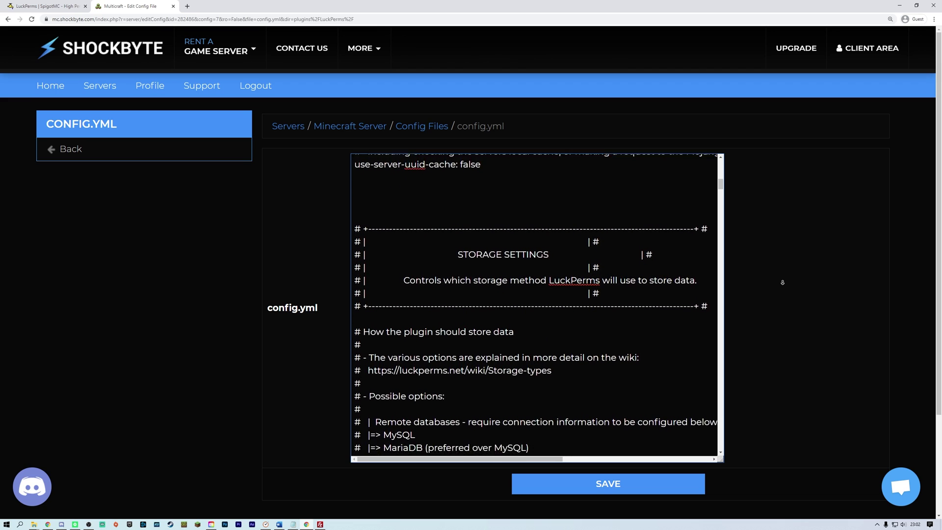
{"action": "scroll", "coordinate": [783, 283], "scroll_direction": "down", "scroll_amount": 2}
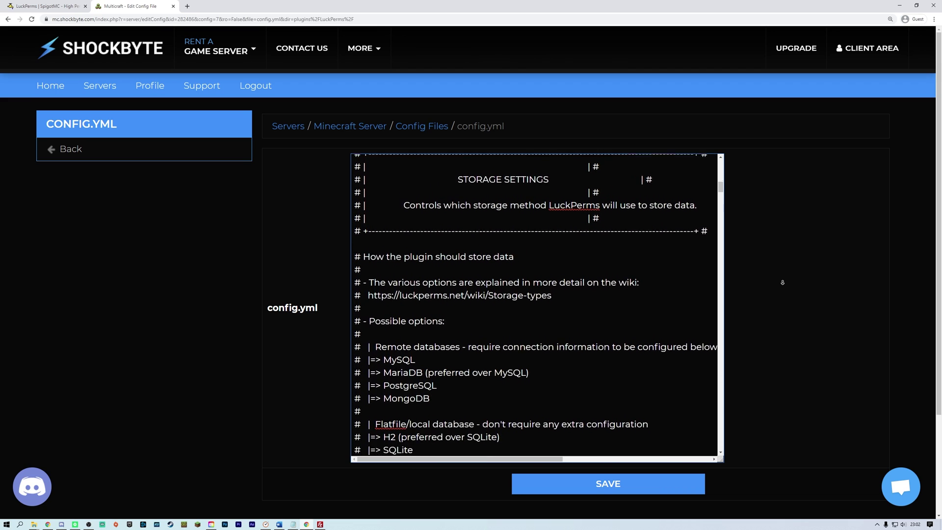
{"action": "scroll", "coordinate": [782, 282], "scroll_direction": "down", "scroll_amount": 2}
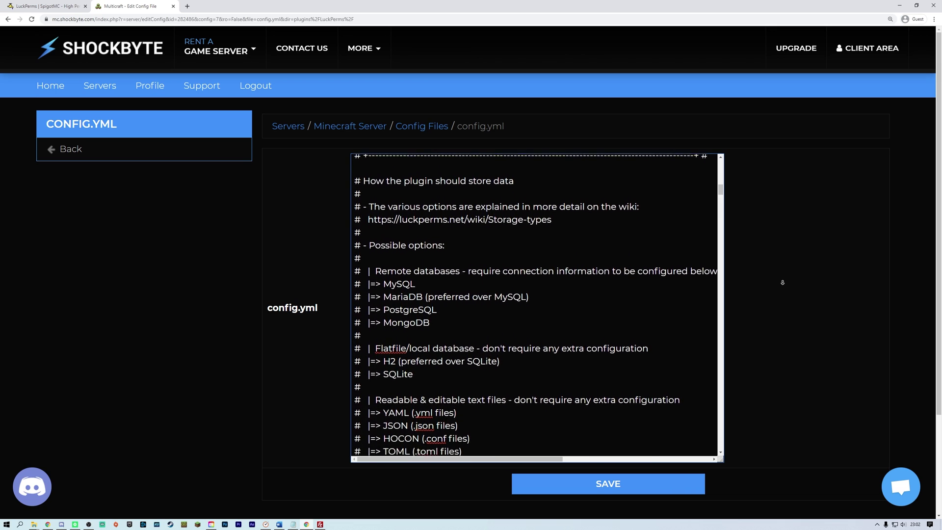
{"action": "scroll", "coordinate": [782, 282], "scroll_direction": "down", "scroll_amount": 2}
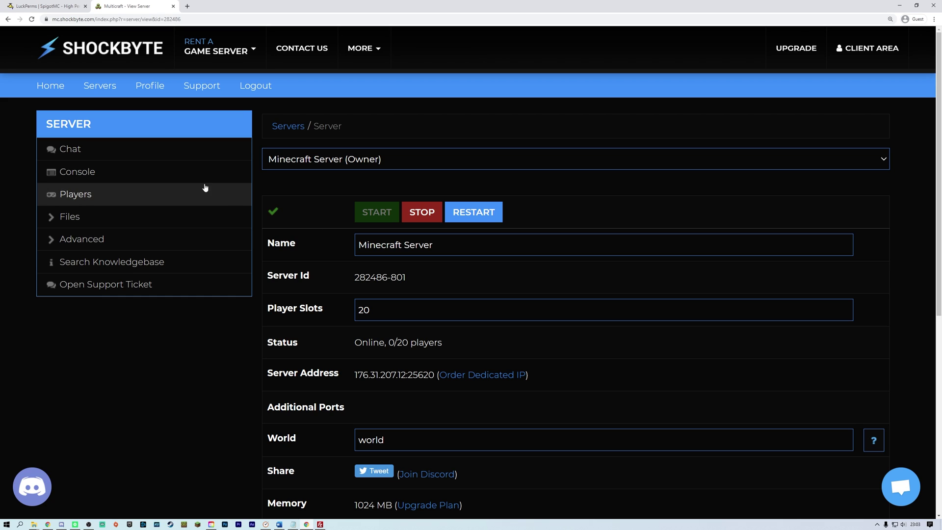
In the server console, grant your own user luckperms.* set to true.
{"action": "left_click", "coordinate": [85, 172]}
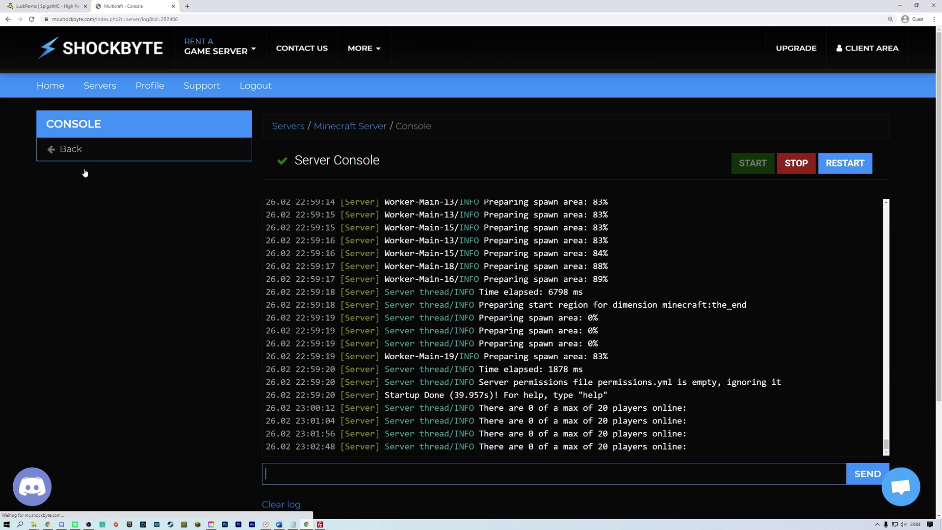
{"action": "type", "text": "lp user"}
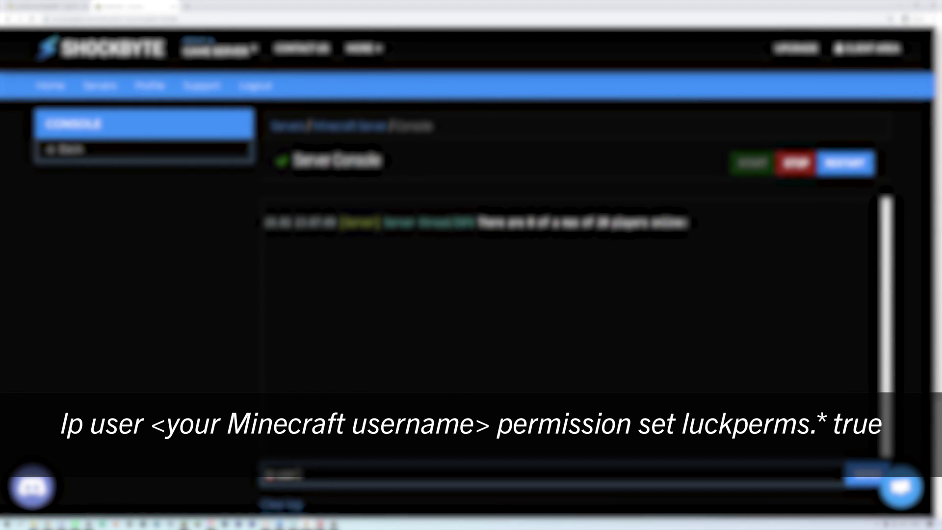
{"action": "type", "text": "player"}
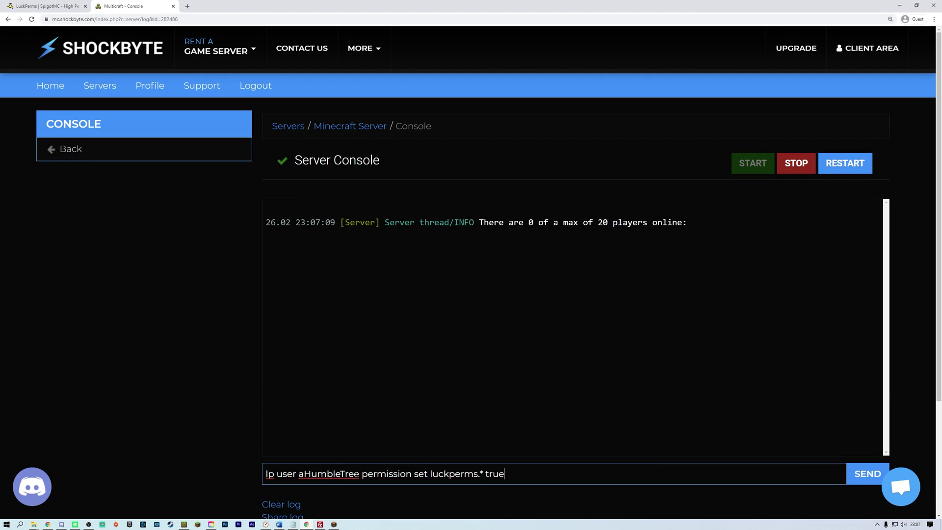
{"action": "key", "text": "Return"}
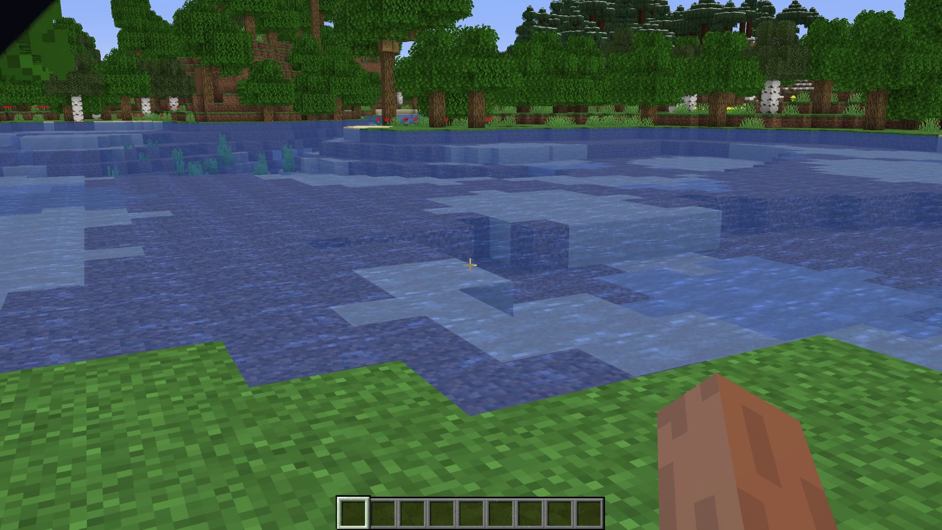
Enter 'lp creategroup admin' in Minecraft chat using Tab completion, then return to the server console.
{"action": "key", "text": "slash"}
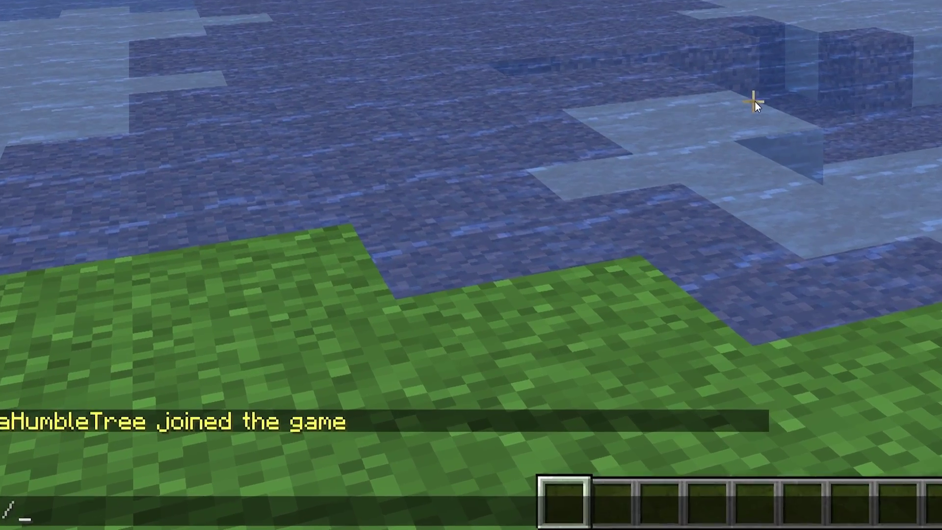
{"action": "type", "text": "lp cr"}
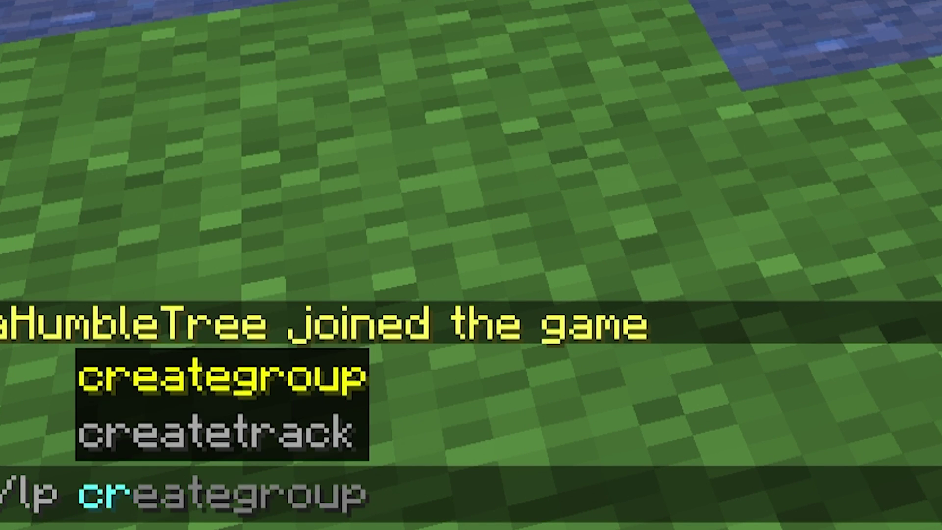
{"action": "key", "text": "Tab"}
{"action": "type", "text": "a"}
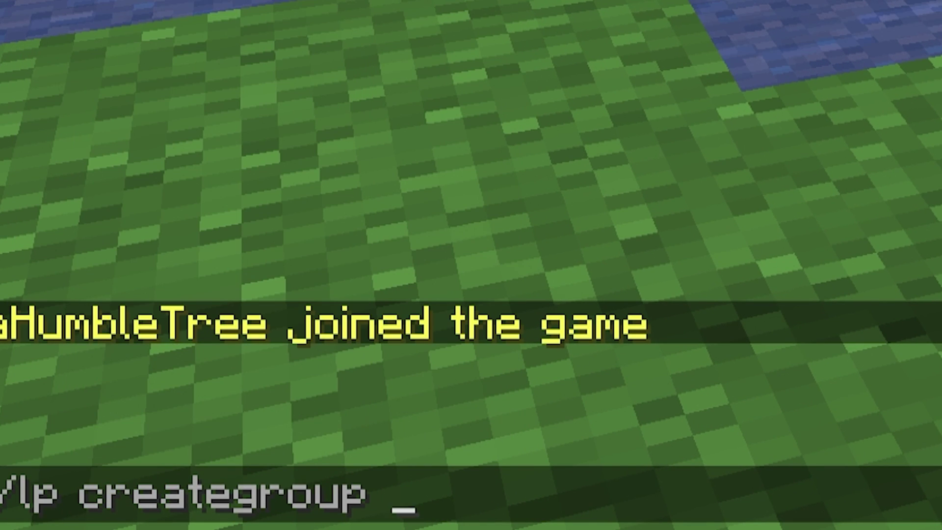
{"action": "type", "text": "dmin"}
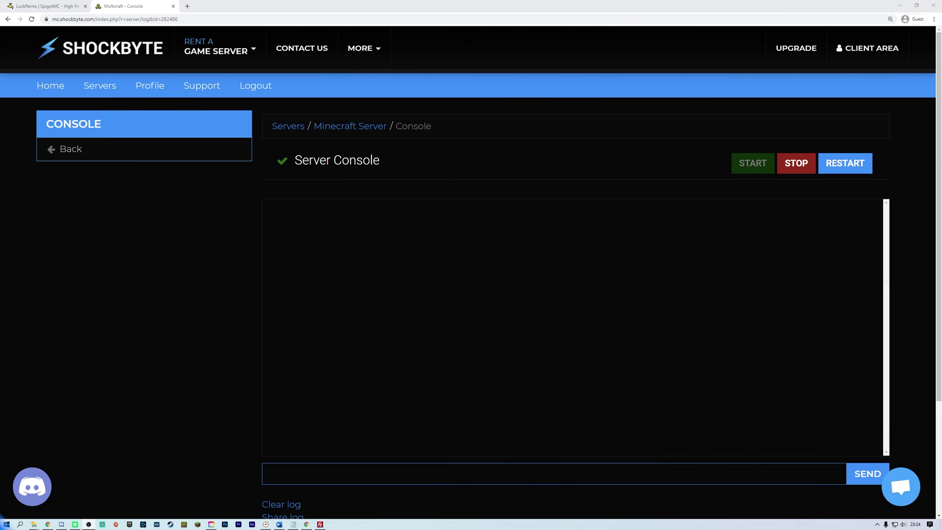
{"action": "left_click", "coordinate": [266, 474]}
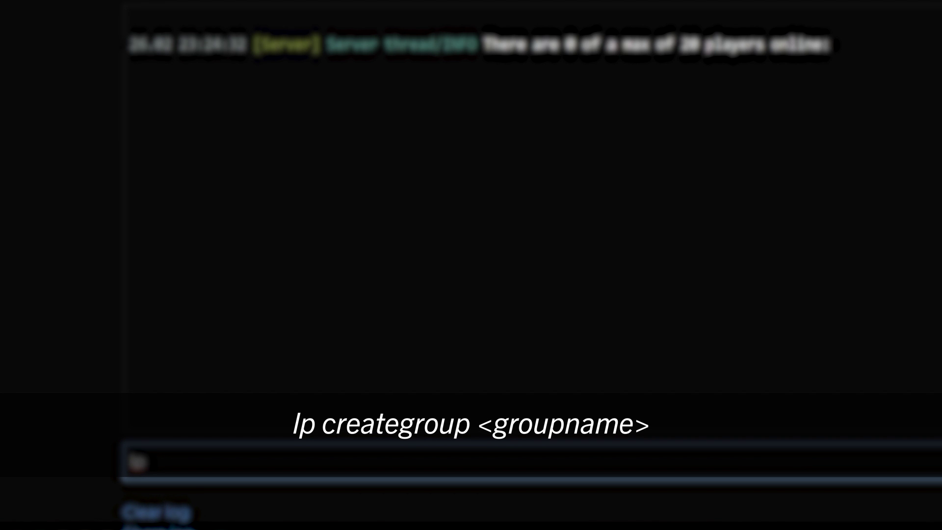
Run 'lp creategroup admin' in the console to create the admin group.
{"action": "type", "text": "creat"}
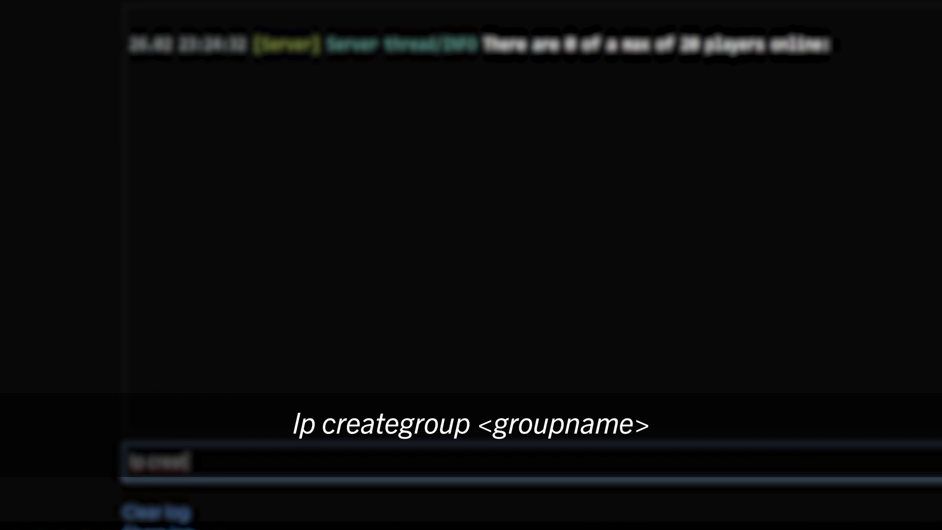
{"action": "type", "text": "egroup admin"}
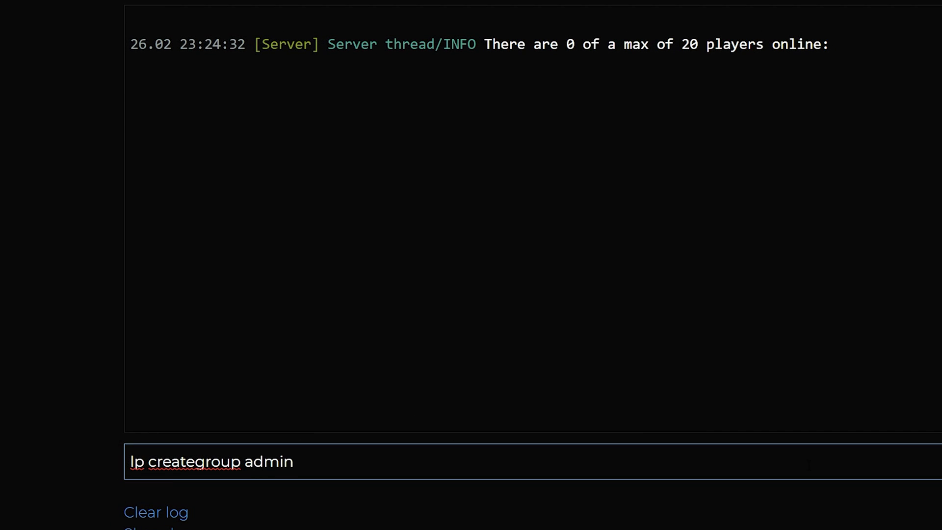
{"action": "key", "text": "Return"}
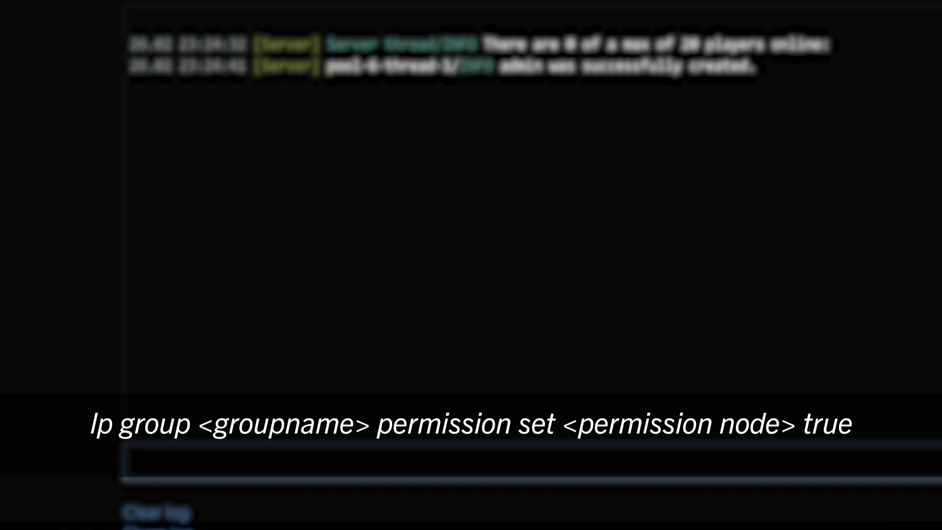
Give the admin group minecraft.command.ban set to true.
{"action": "type", "text": "lp group admin per"}
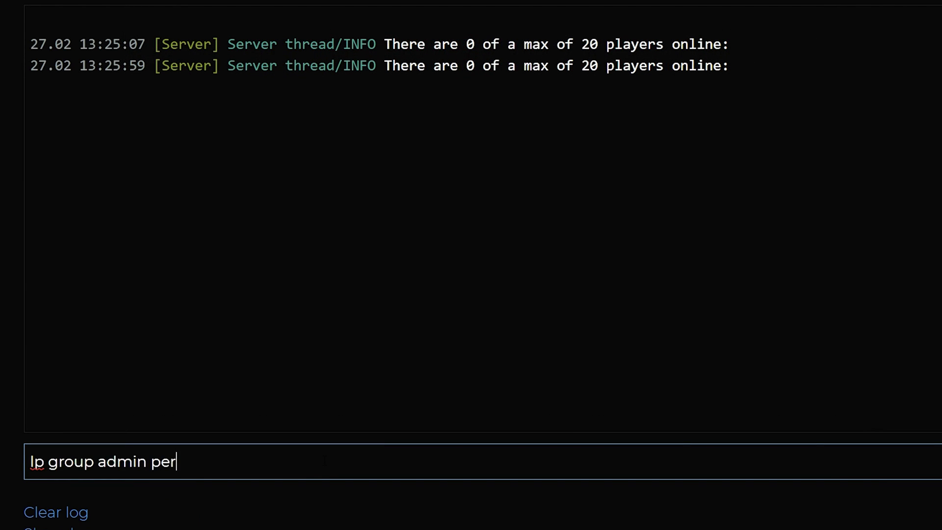
{"action": "type", "text": "mission set minecra"}
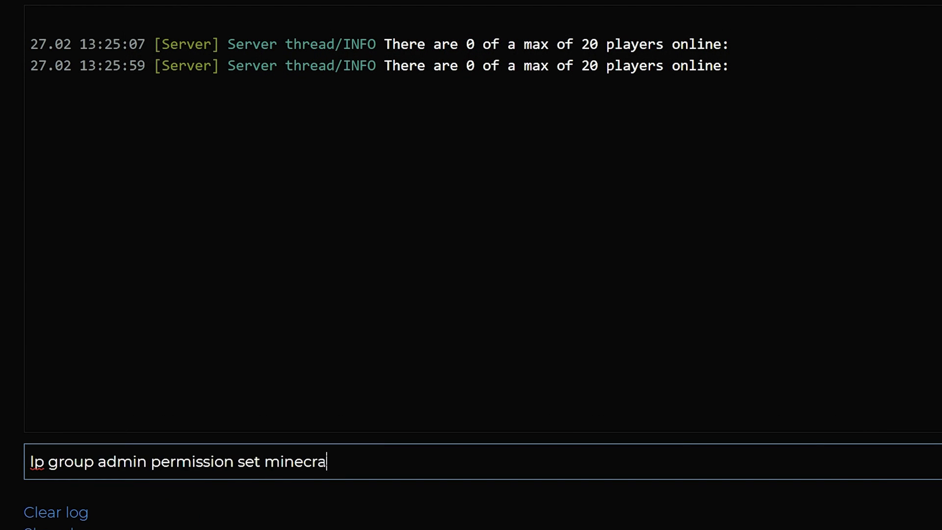
{"action": "type", "text": "ft.command.ban tr"}
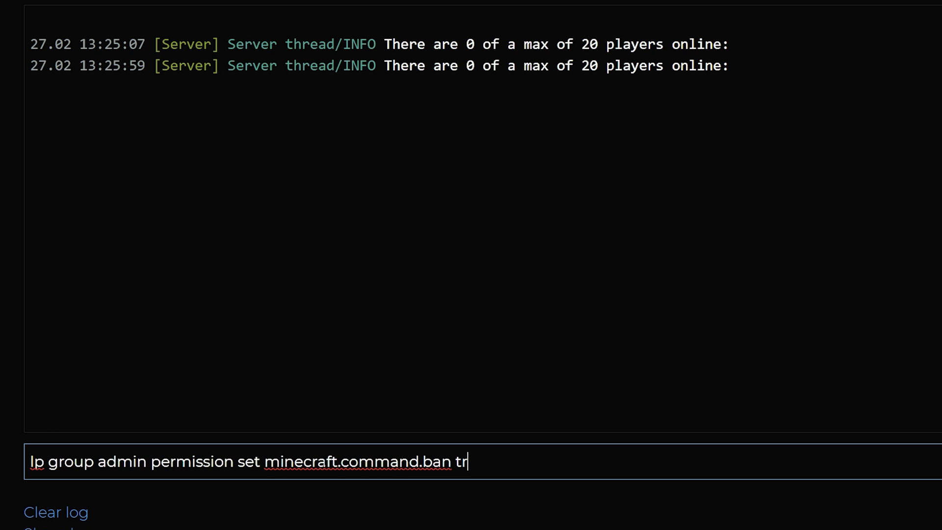
{"action": "type", "text": "ue"}
{"action": "key", "text": "Return"}
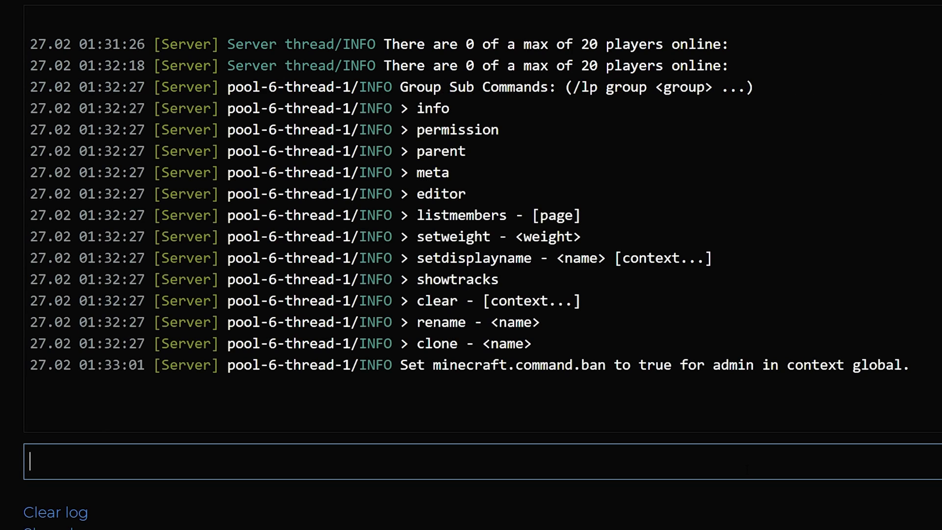
Unset minecraft.command.ban from the admin group.
{"action": "type", "text": "lp "}
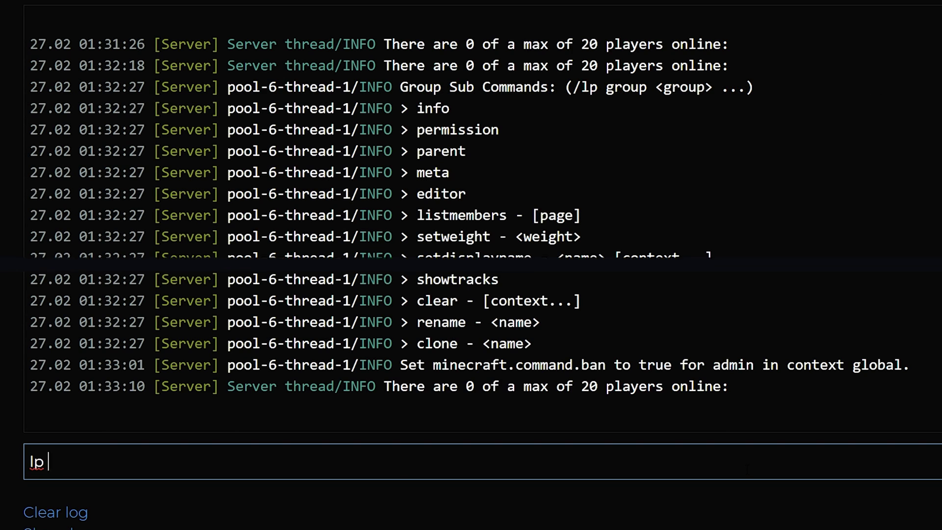
{"action": "type", "text": "group admin permission uns"}
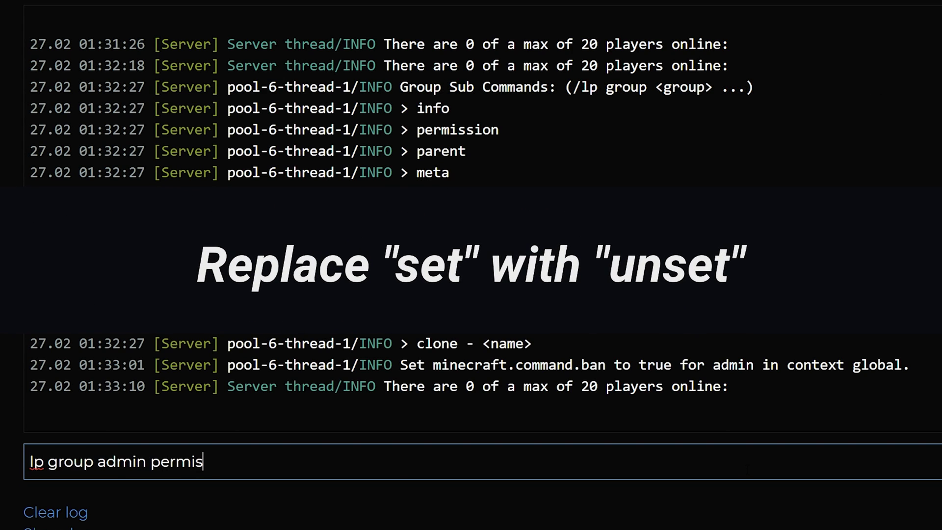
{"action": "key", "text": "BackSpace"}
{"action": "type", "text": "unset"}
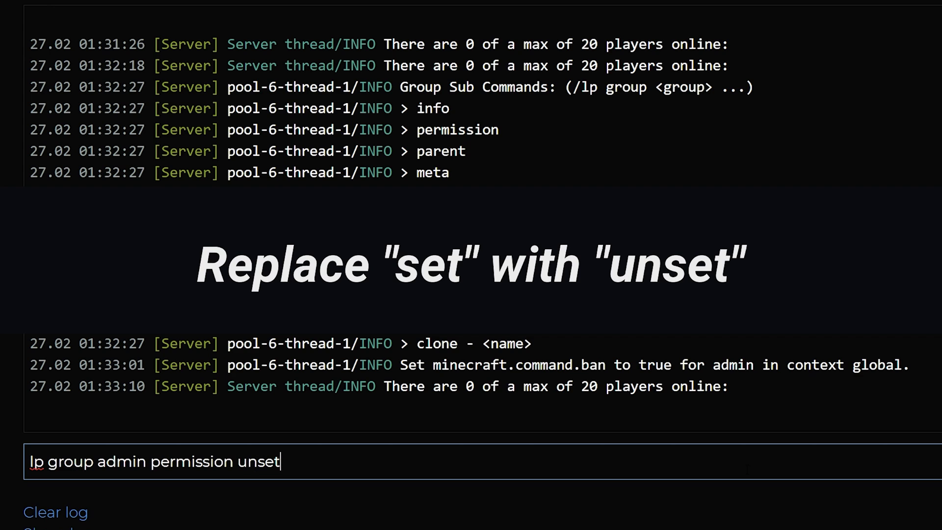
{"action": "type", "text": " command"}
{"action": "key", "text": "BackSpace"}
{"action": "key", "text": "BackSpace"}
{"action": "key", "text": "BackSpace"}
{"action": "key", "text": "BackSpace"}
{"action": "key", "text": "BackSpace"}
{"action": "key", "text": "BackSpace"}
{"action": "key", "text": "BackSpace"}
{"action": "type", "text": "mine"}
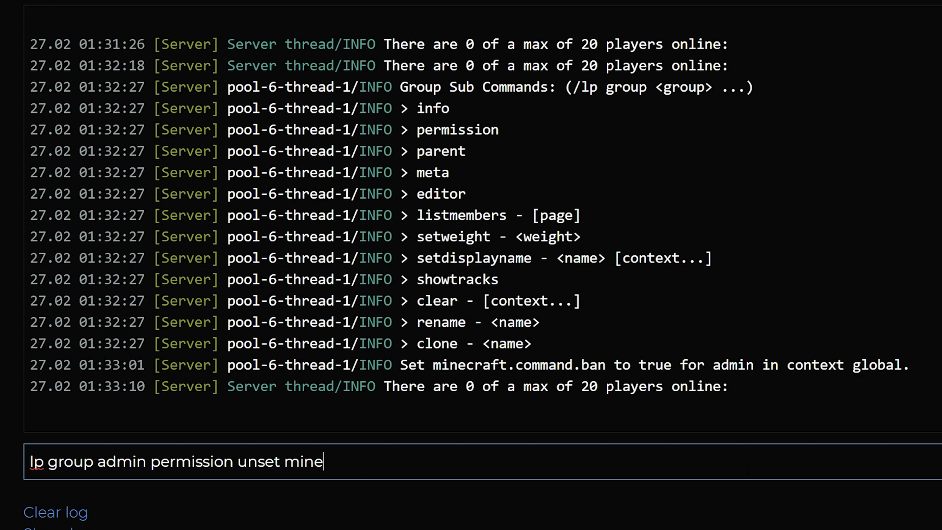
{"action": "type", "text": "craft.command.ban"}
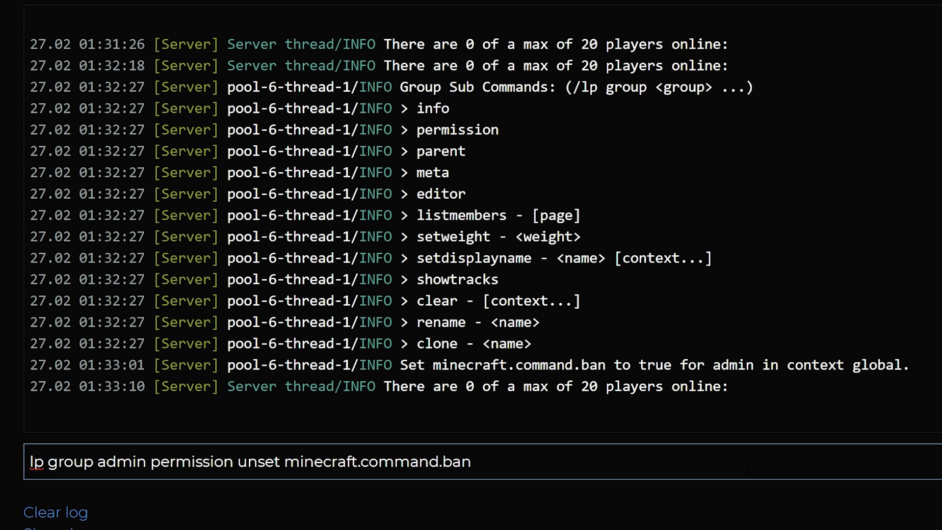
{"action": "key", "text": "Return"}
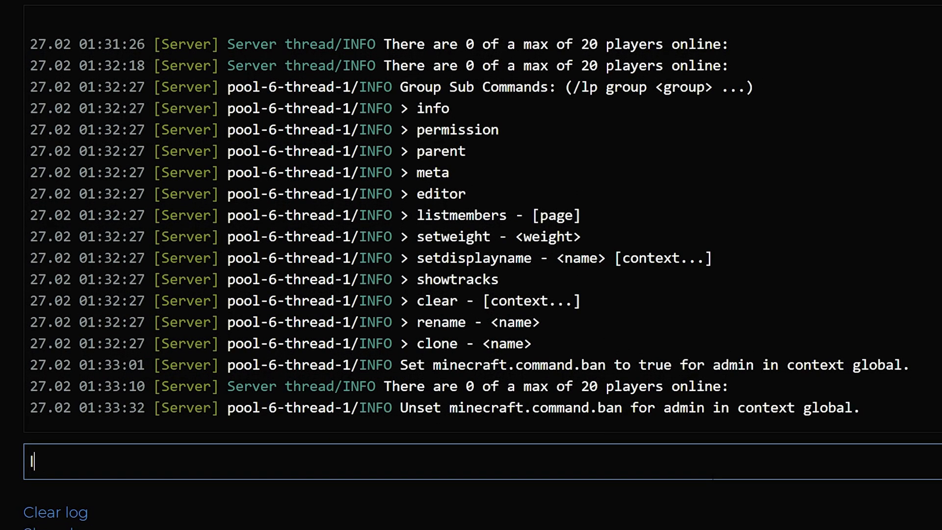
{"action": "type", "text": "lp group admin"}
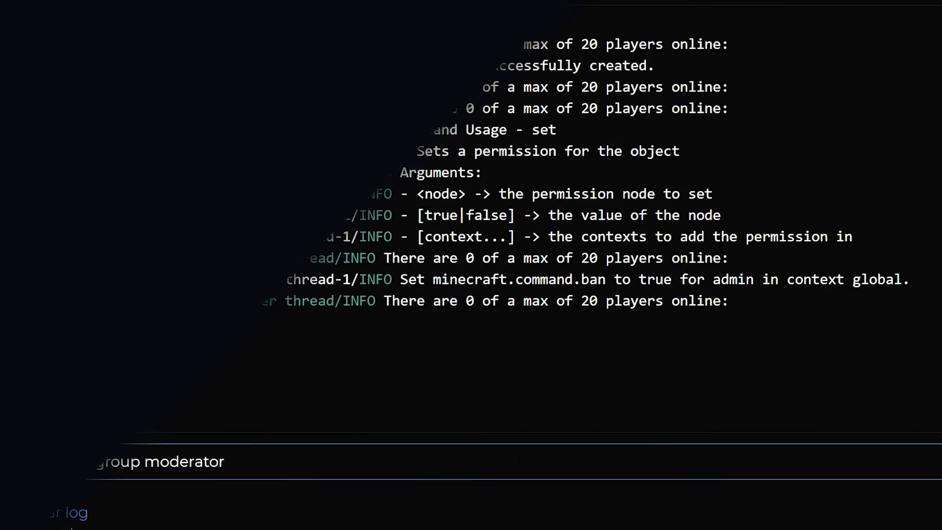
Create the moderator group with lp creategroup moderator.
{"action": "key", "text": "Return"}
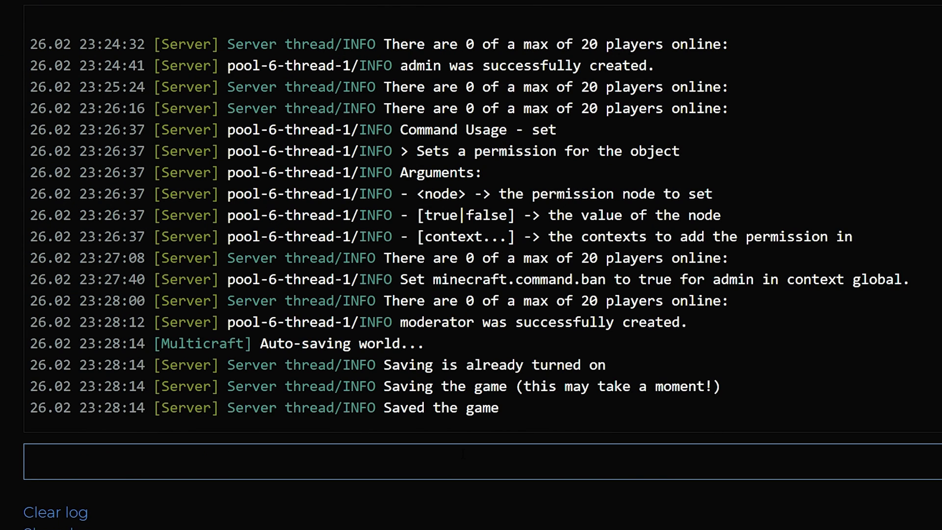
{"action": "type", "text": "lp"}
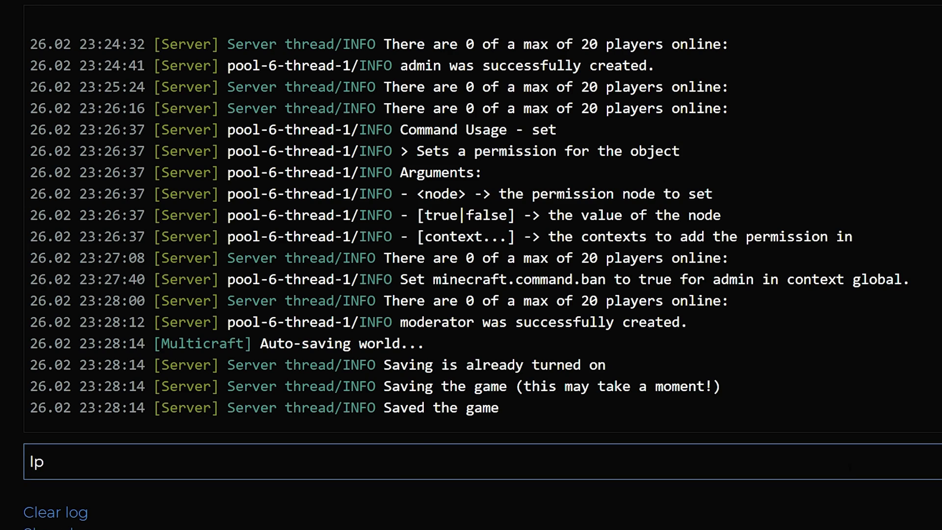
{"action": "key", "text": "BackSpace"}
{"action": "key", "text": "BackSpace"}
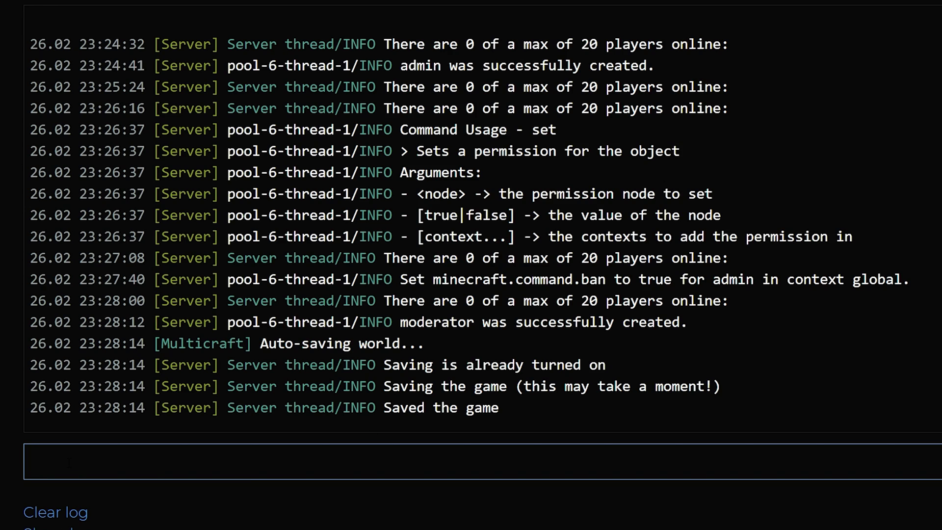
Give the moderator group minecraft.command.mute set to true.
{"action": "type", "text": "lp group moderato"}
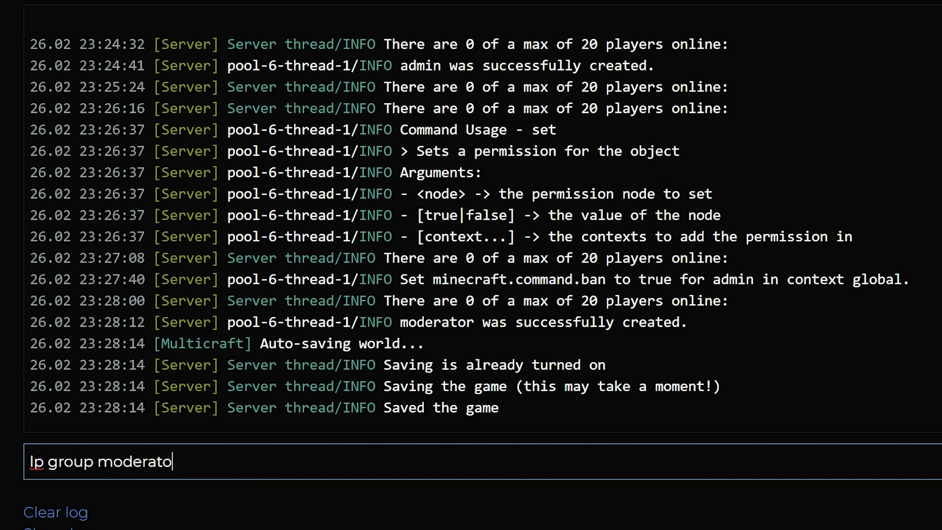
{"action": "type", "text": "r permission "}
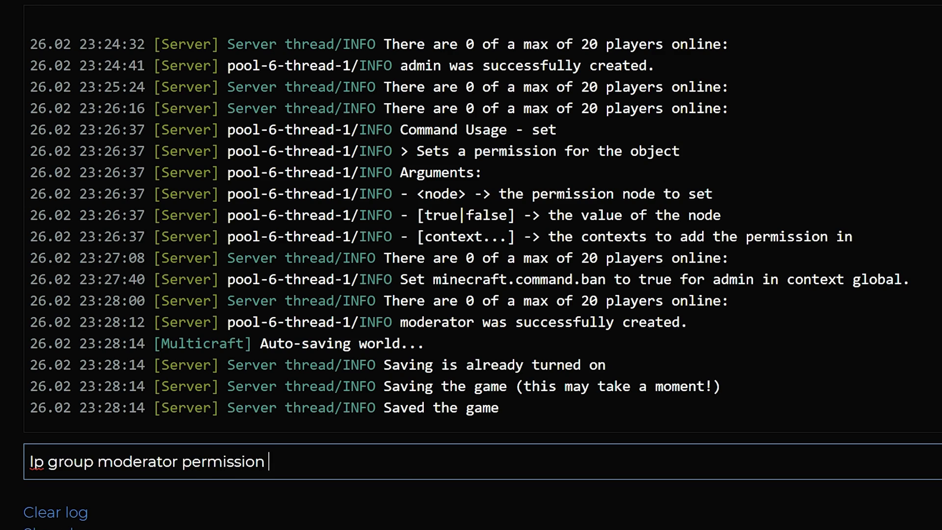
{"action": "type", "text": "set minecraft.comm"}
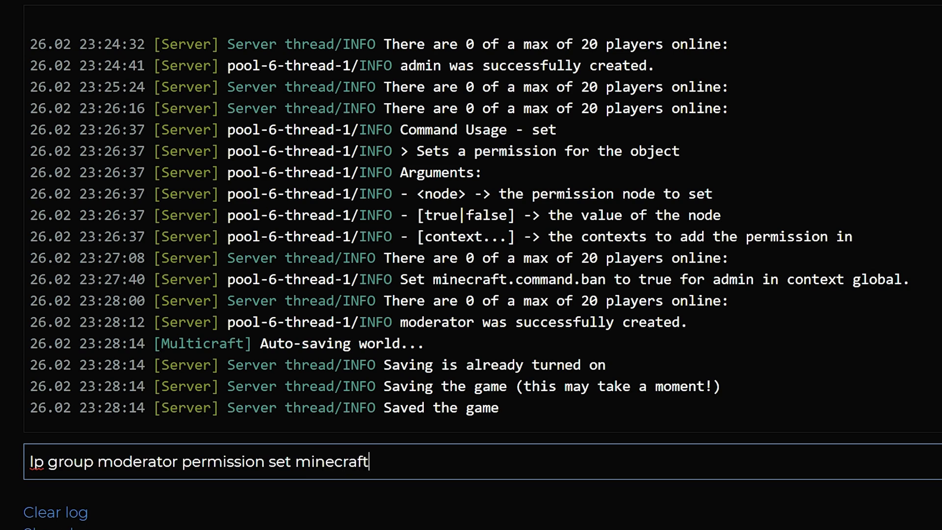
{"action": "key", "text": "BackSpace"}
{"action": "key", "text": "BackSpace"}
{"action": "key", "text": "BackSpace"}
{"action": "key", "text": "BackSpace"}
{"action": "type", "text": "command.mute"}
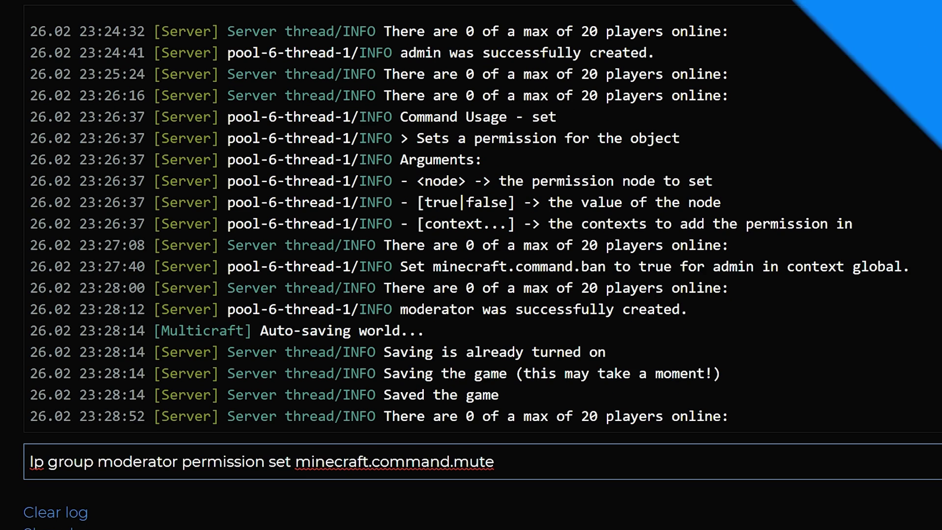
{"action": "key", "text": "Return"}
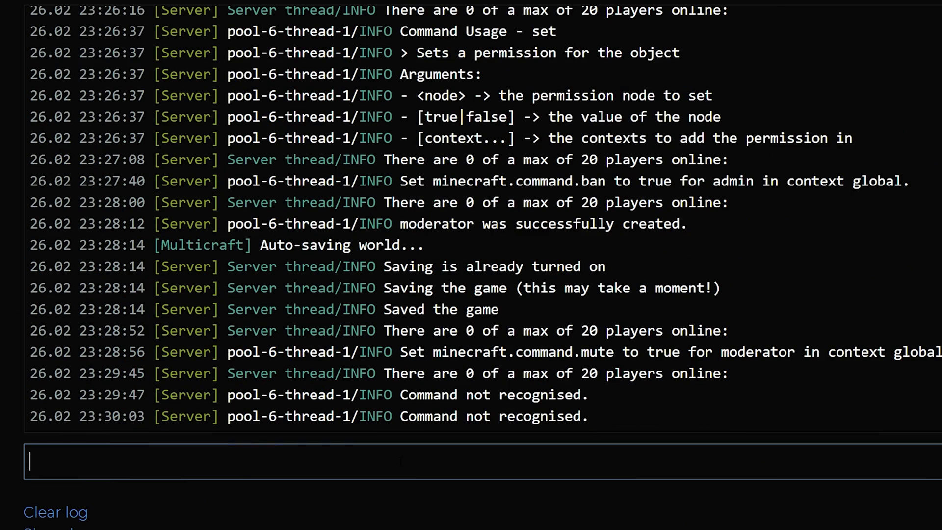
Run 'lp group admin parent add moderator' so admin inherits moderator's permissions.
{"action": "type", "text": "lp gro"}
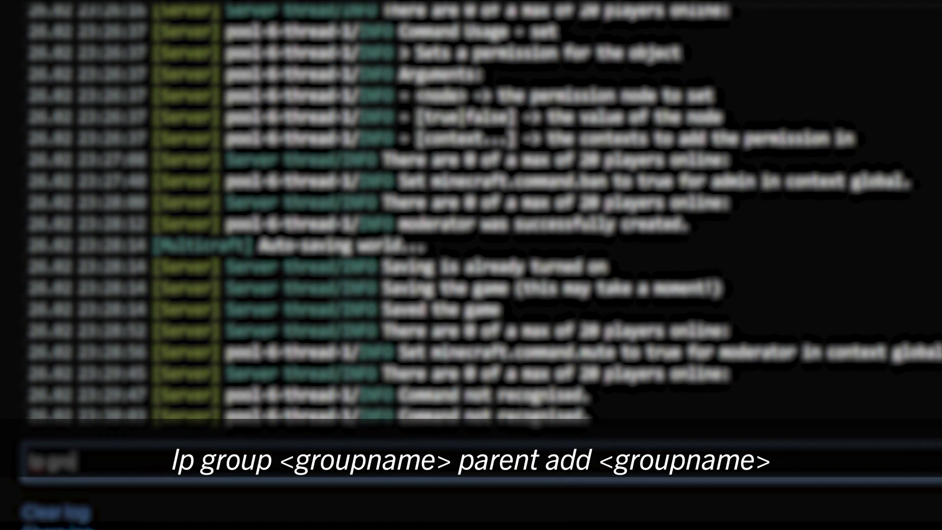
{"action": "type", "text": "up admin"}
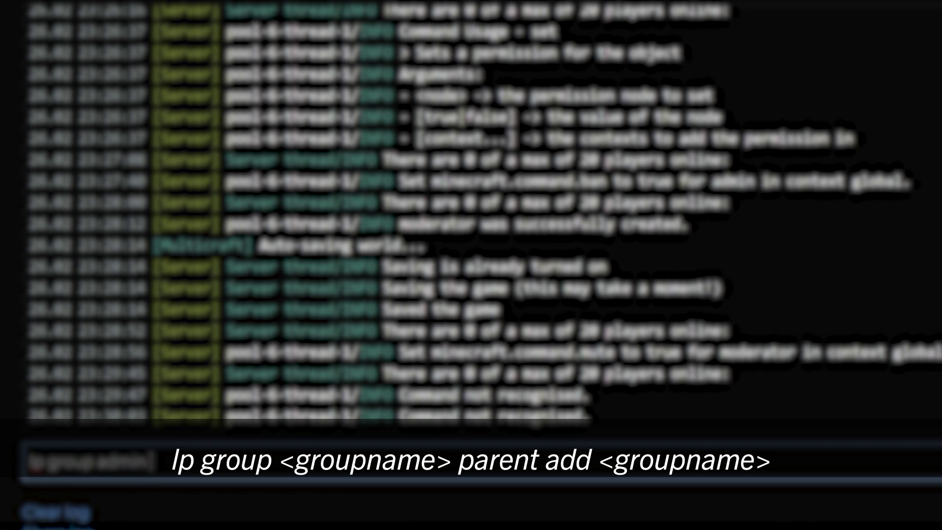
{"action": "type", "text": " parent"}
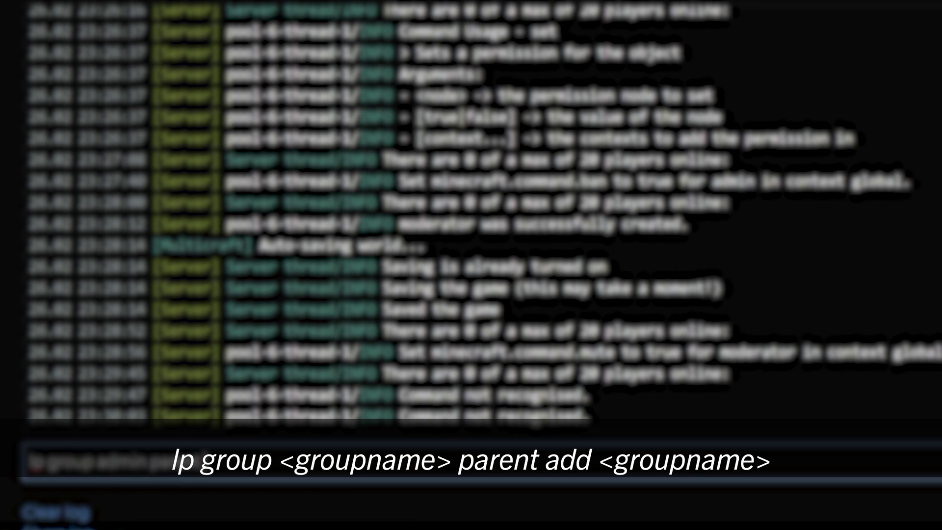
{"action": "type", "text": " add moderator"}
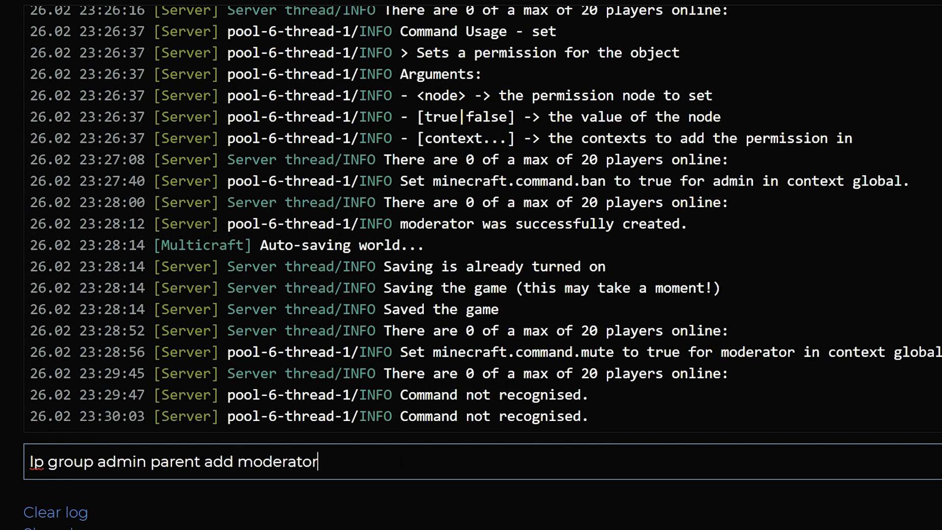
{"action": "key", "text": "Return"}
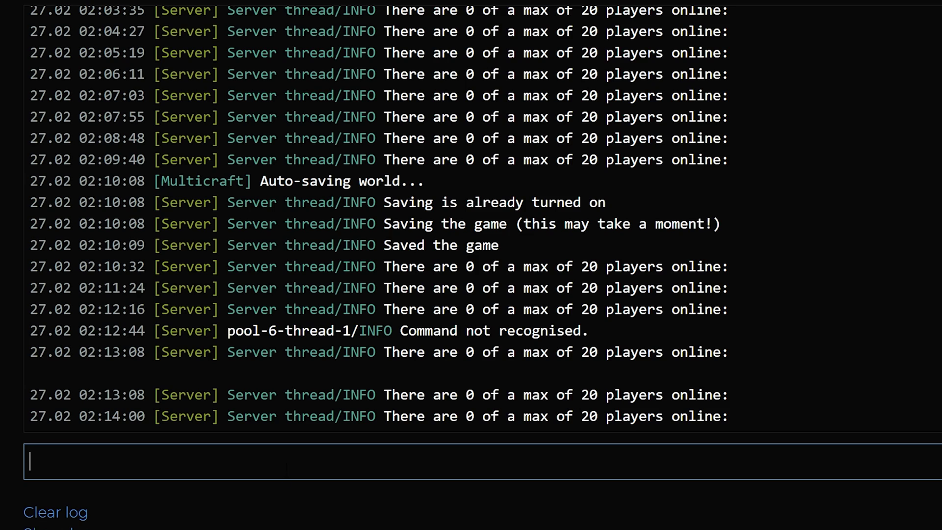
Run 'lp group admin parent remove moderator' to drop moderator as admin's parent.
{"action": "type", "text": "lp group admin"}
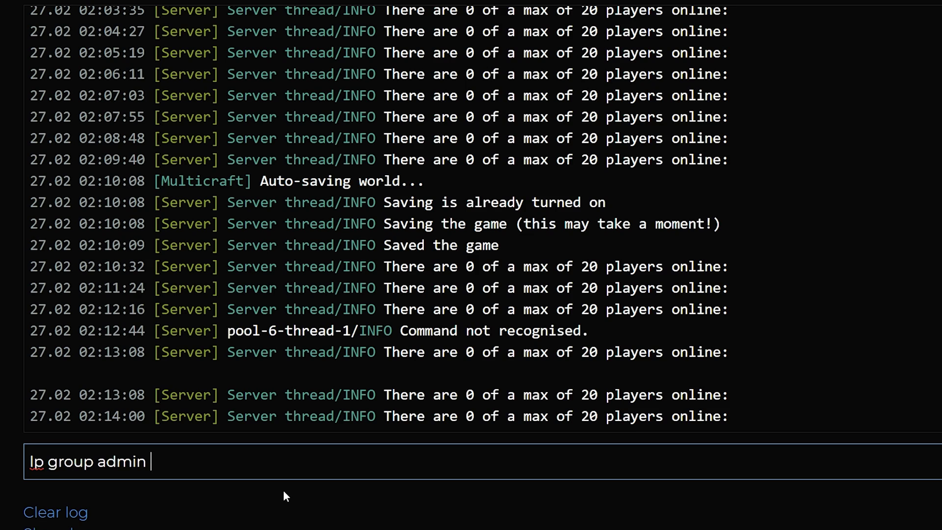
{"action": "type", "text": " parent remove"}
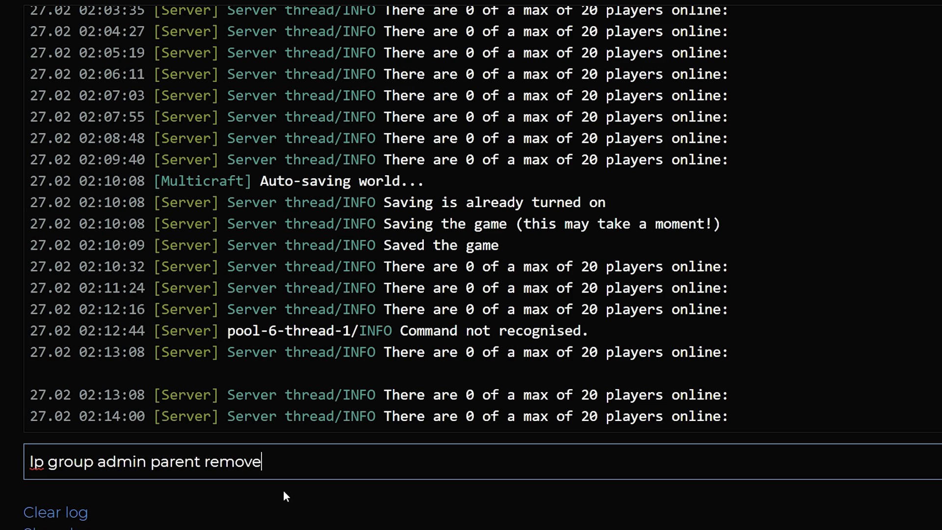
{"action": "type", "text": " moderat"}
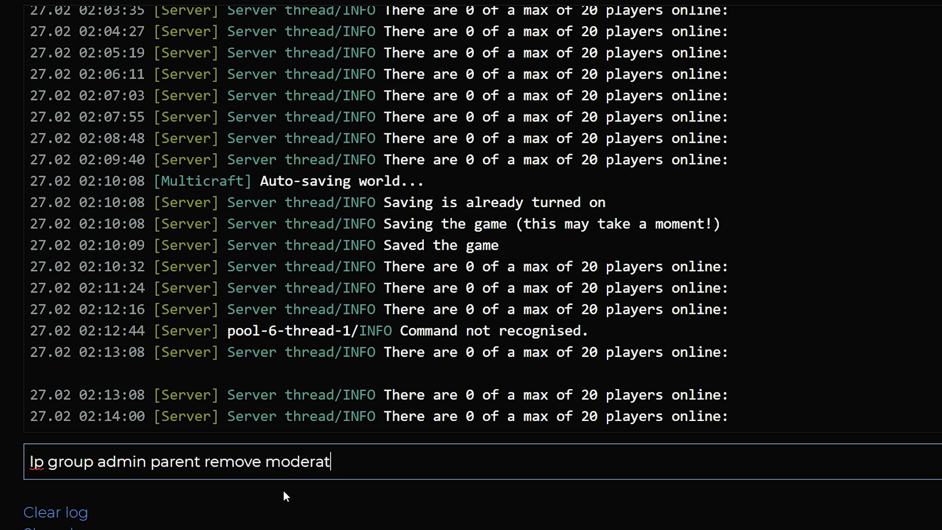
{"action": "type", "text": "or"}
{"action": "key", "text": "Return"}
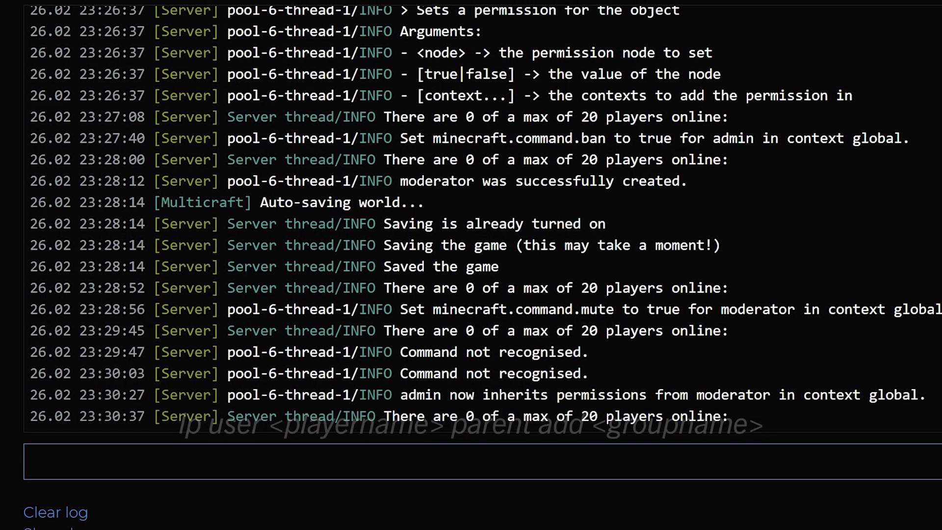
Add the player to the admin group, then type the 'lp user … parent remove admin' command.
{"action": "left_click", "coordinate": [484, 462]}
{"action": "type", "text": "lp"}
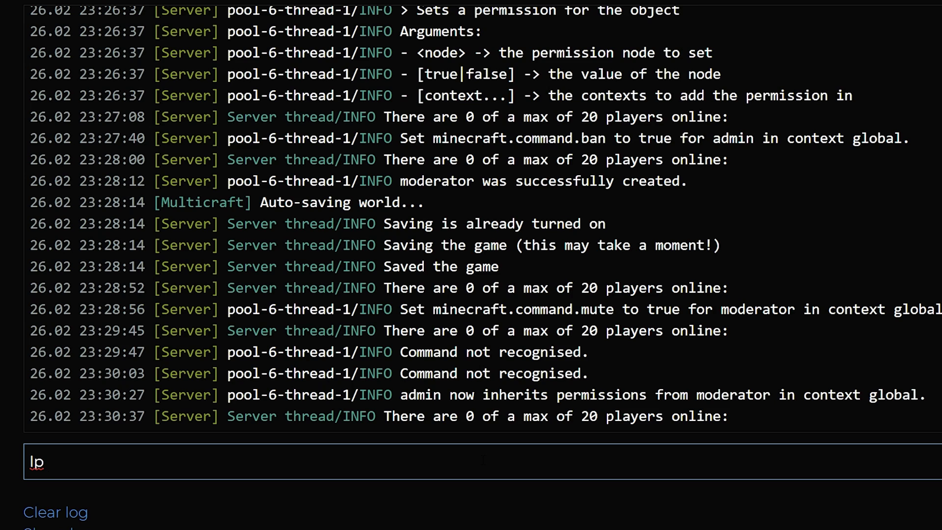
{"action": "type", "text": " user aHumbleTree"}
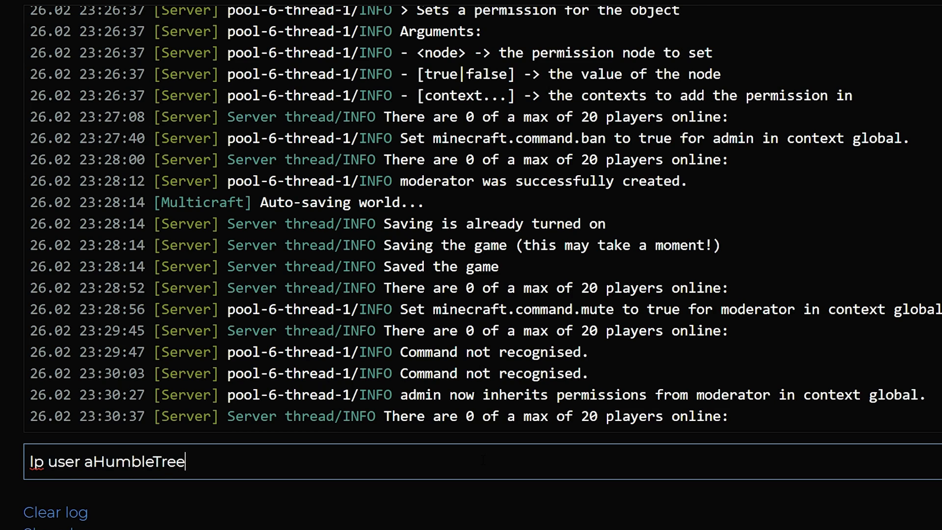
{"action": "type", "text": " parent add"}
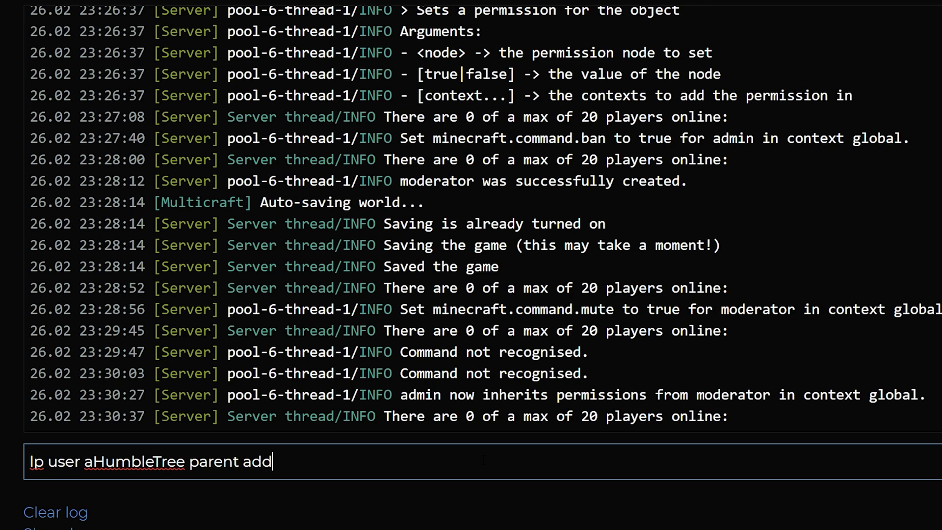
{"action": "type", "text": " admin"}
{"action": "key", "text": "Return"}
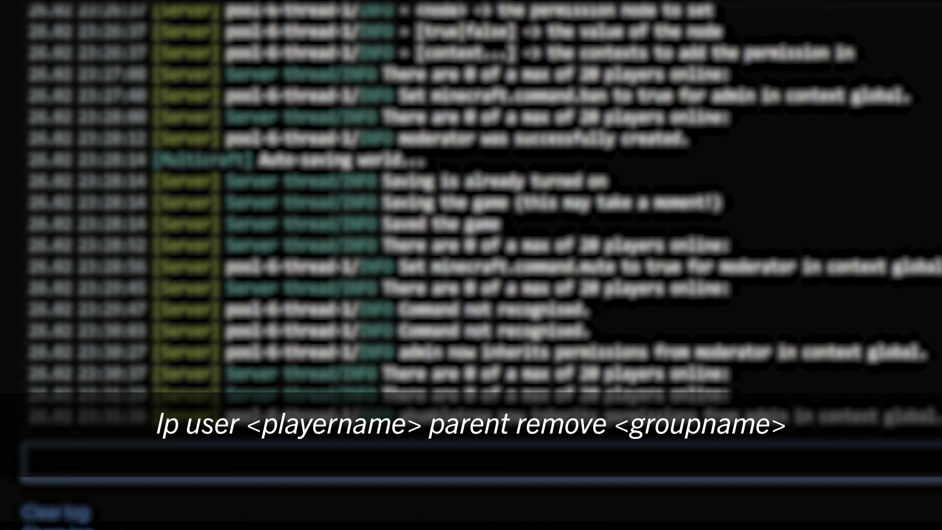
{"action": "type", "text": "lp user"}
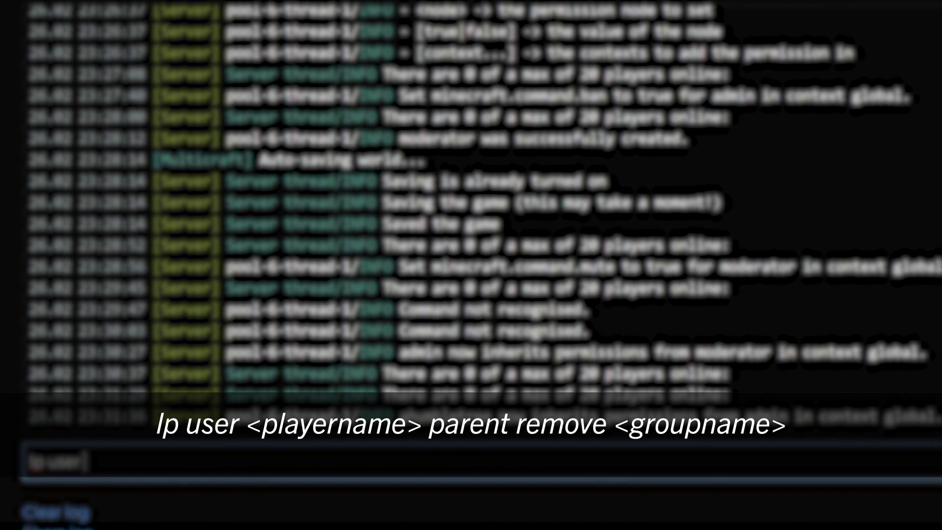
{"action": "type", "text": " aHumbleTree "}
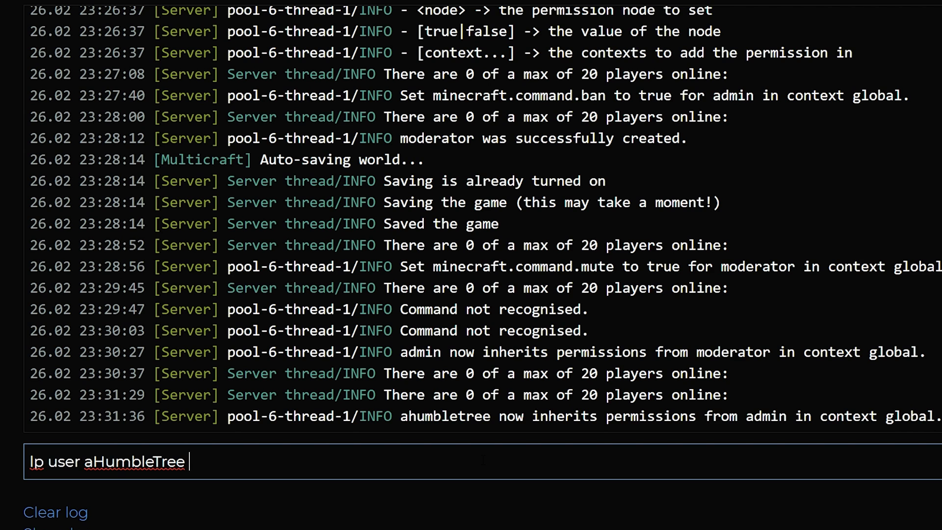
{"action": "type", "text": "parent remove admin"}
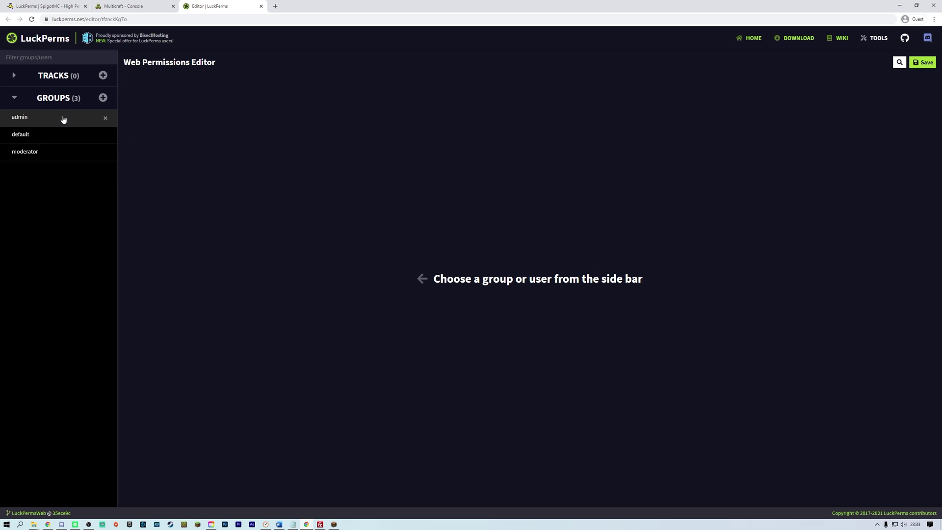
Open the admin group in the web editor to view its moderator parent and permission nodes.
{"action": "left_click", "coordinate": [41, 117]}
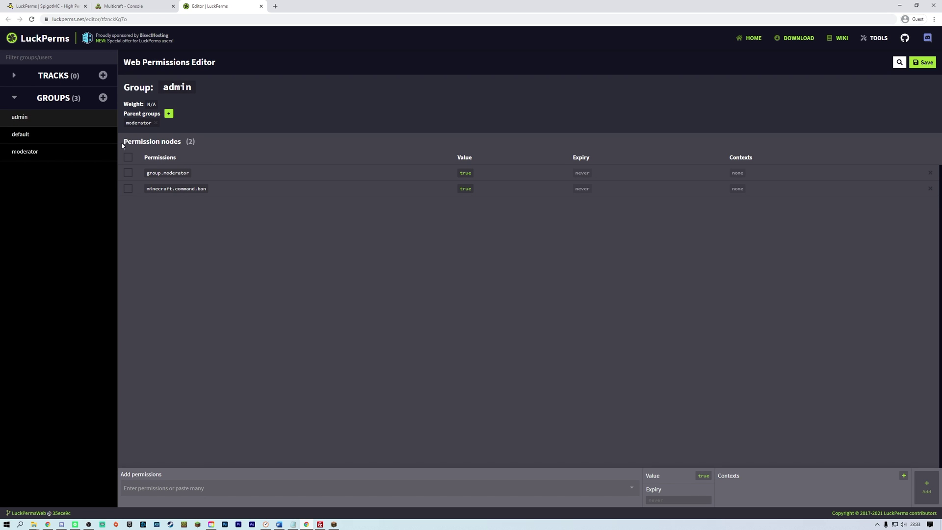
Run 'lp editor groups' in the console and select the generated web editor link.
{"action": "left_click", "coordinate": [128, 189]}
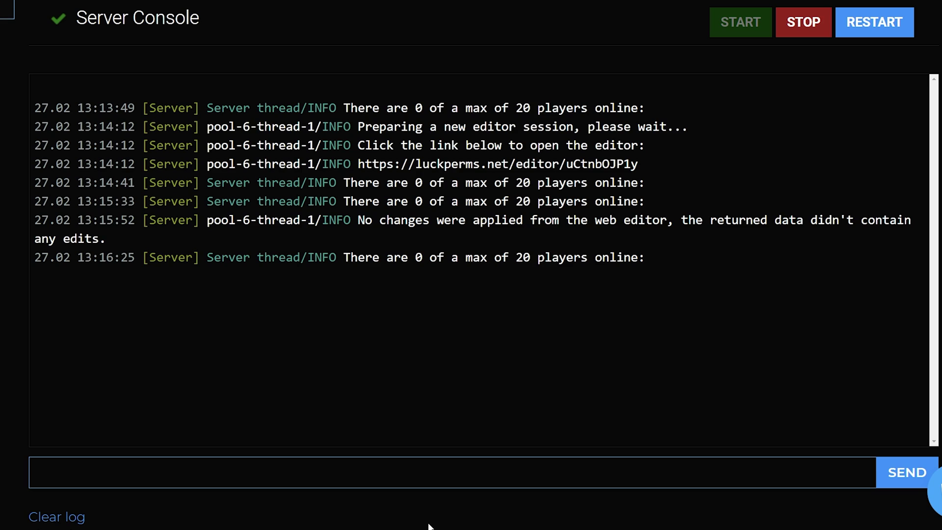
{"action": "type", "text": "lp ediotr"}
{"action": "type", "text": "tor groups"}
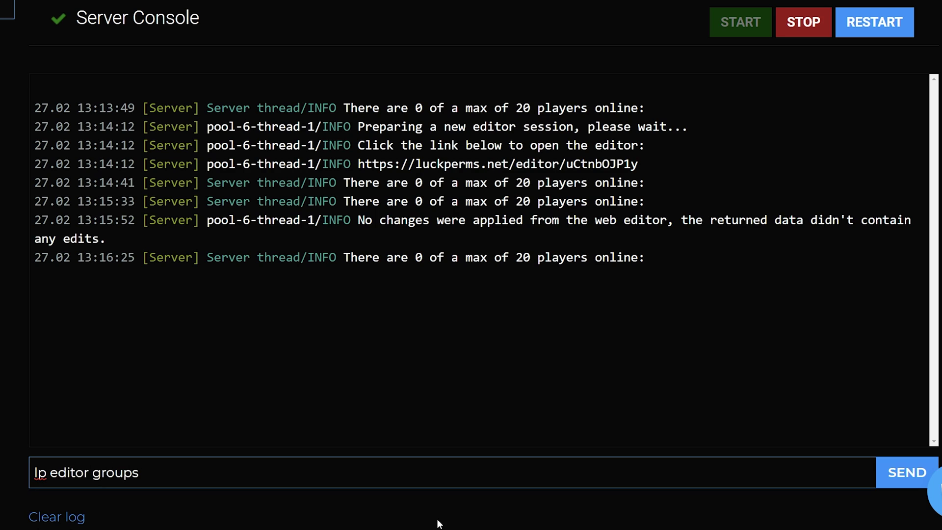
{"action": "key", "text": "Return"}
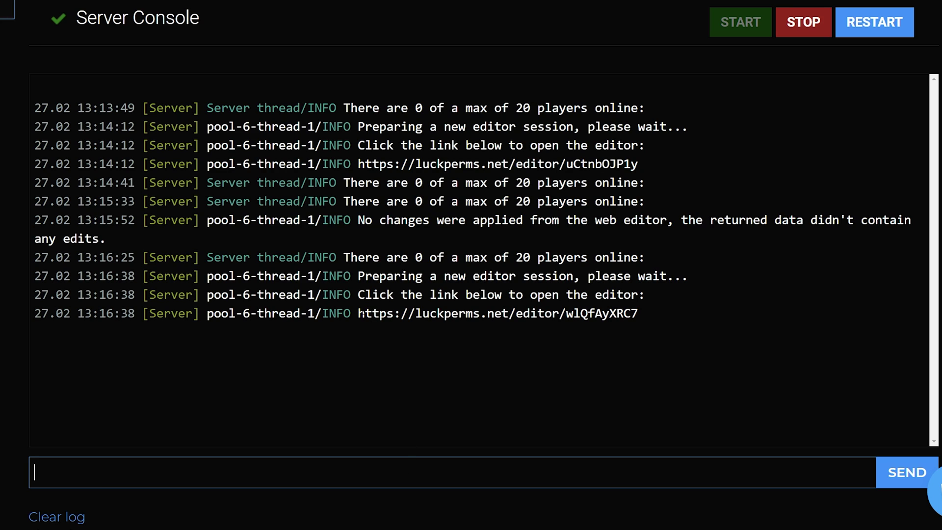
{"action": "left_click_drag", "start_coordinate": [357, 313], "coordinate": [641, 314]}
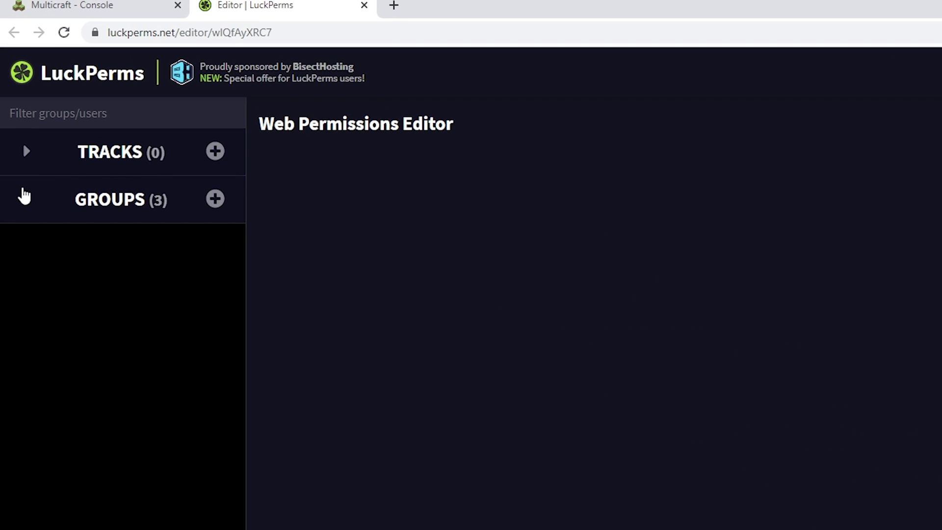
Add minecraft.command.mute to the admin group in the web editor and save the edits.
{"action": "left_click", "coordinate": [19, 202]}
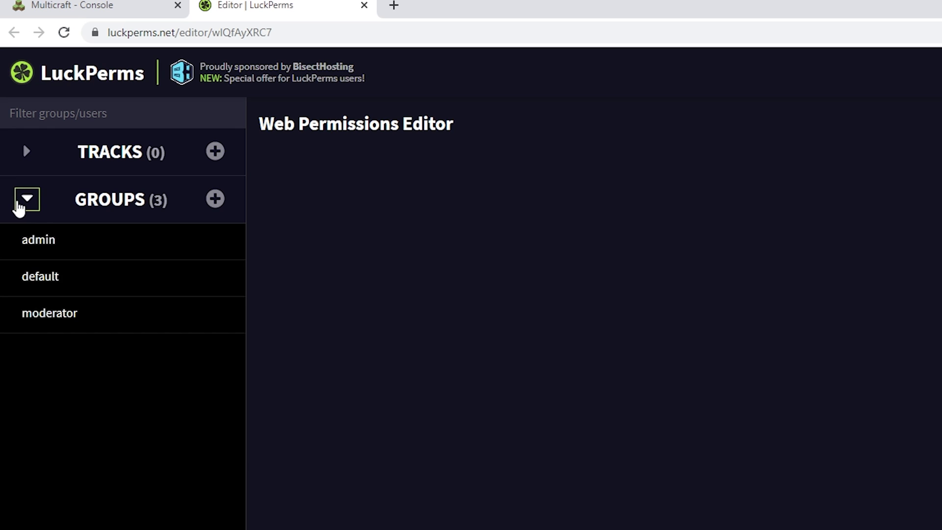
{"action": "left_click", "coordinate": [101, 251]}
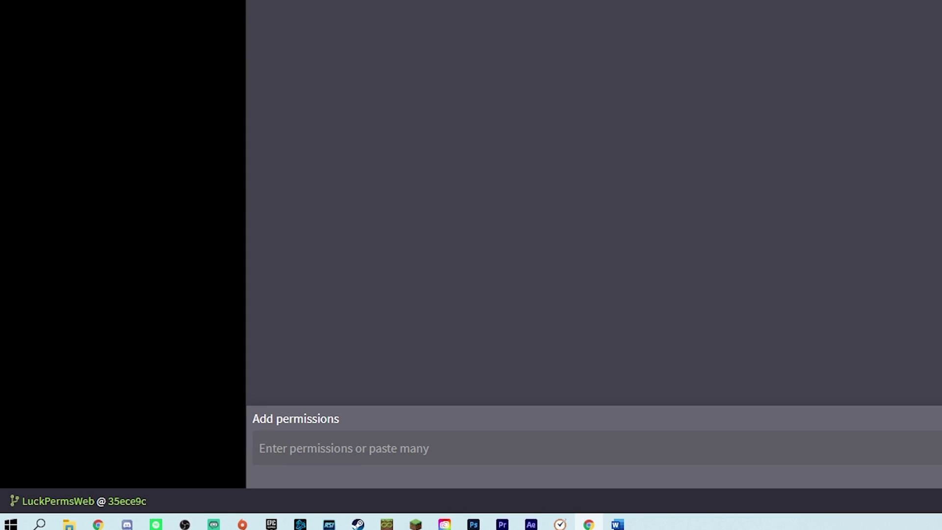
{"action": "left_click", "coordinate": [640, 452]}
{"action": "type", "text": "c"}
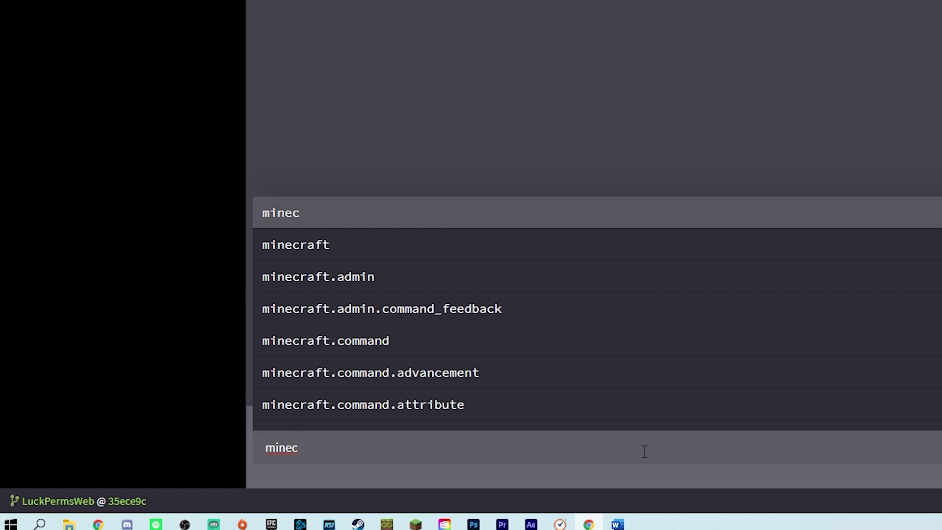
{"action": "type", "text": "raft.command"}
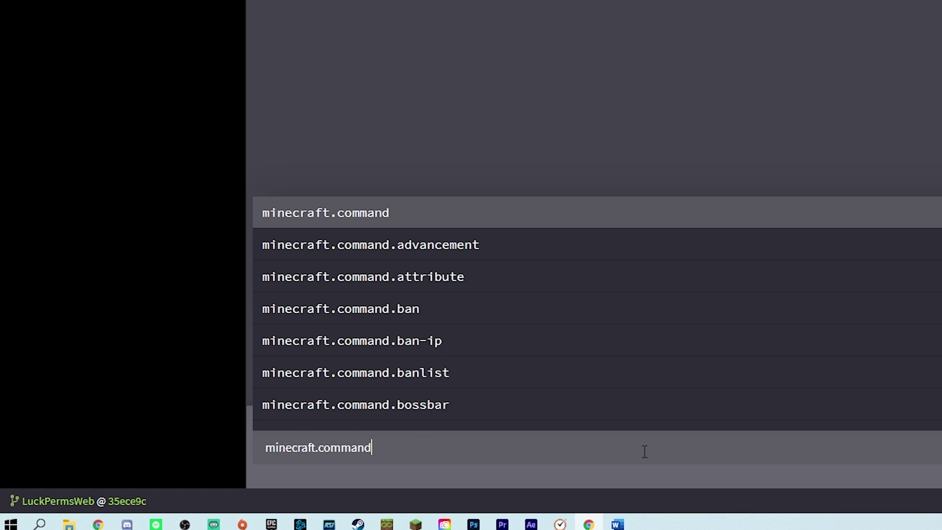
{"action": "type", "text": ".mute"}
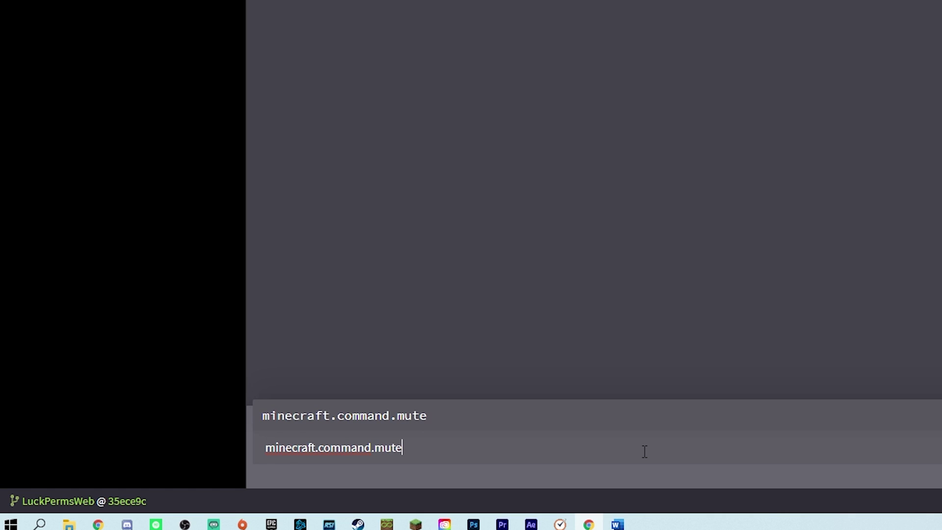
{"action": "key", "text": "Return"}
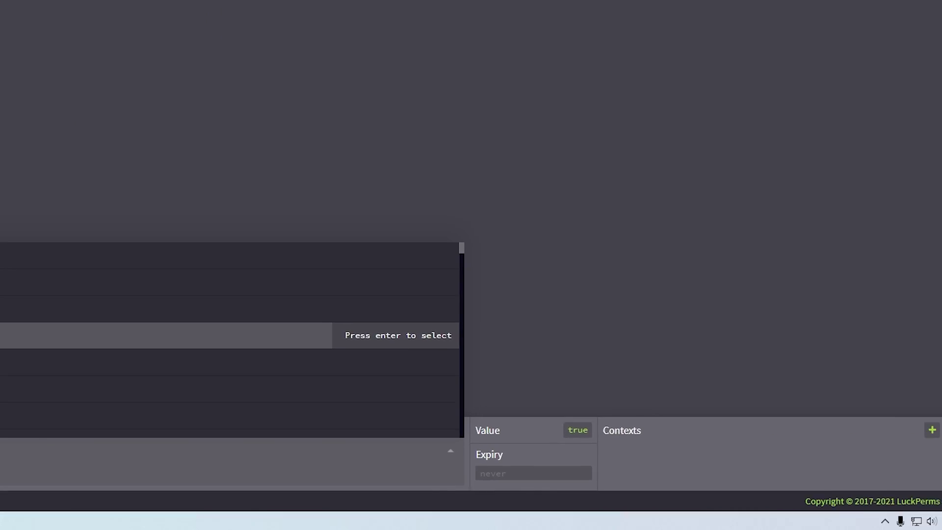
{"action": "left_click", "coordinate": [916, 454]}
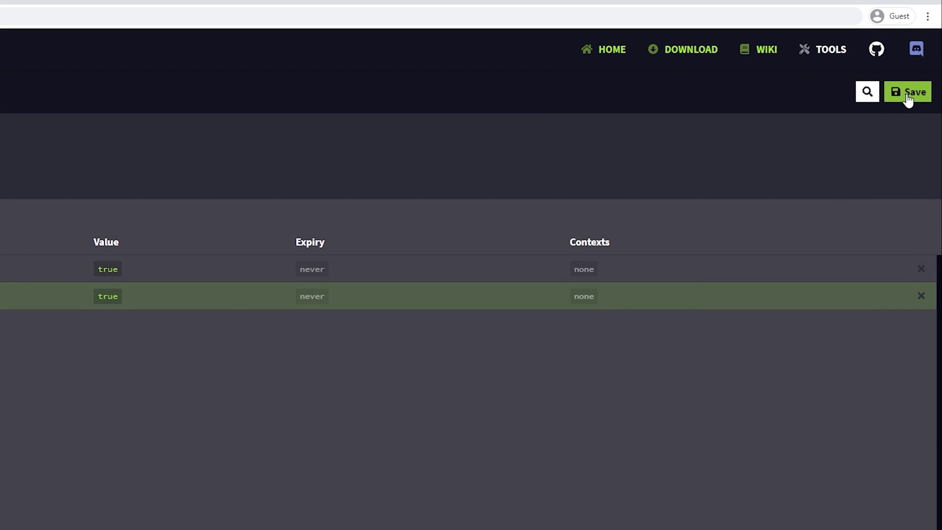
{"action": "left_click", "coordinate": [908, 96]}
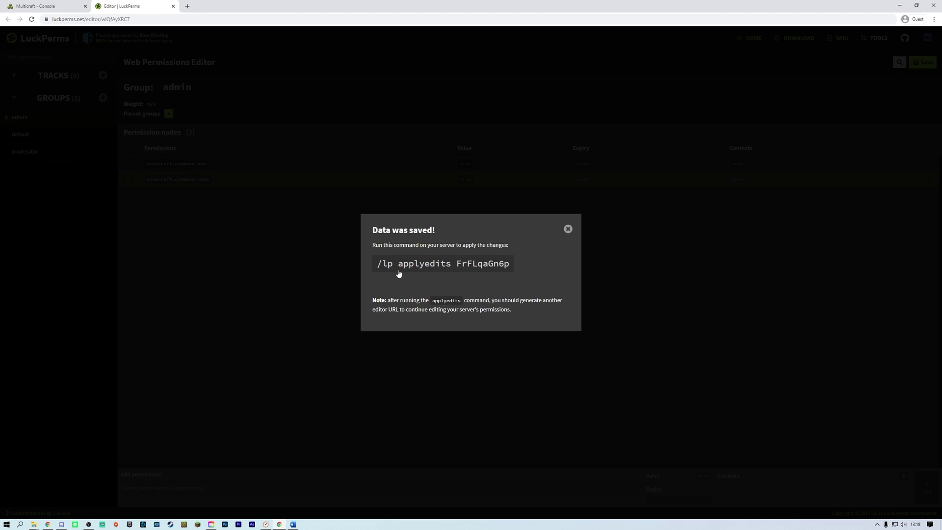
Copy the applyedits command and run it in the console without its leading slash.
{"action": "left_click", "coordinate": [400, 265]}
{"action": "left_click", "coordinate": [36, 6]}
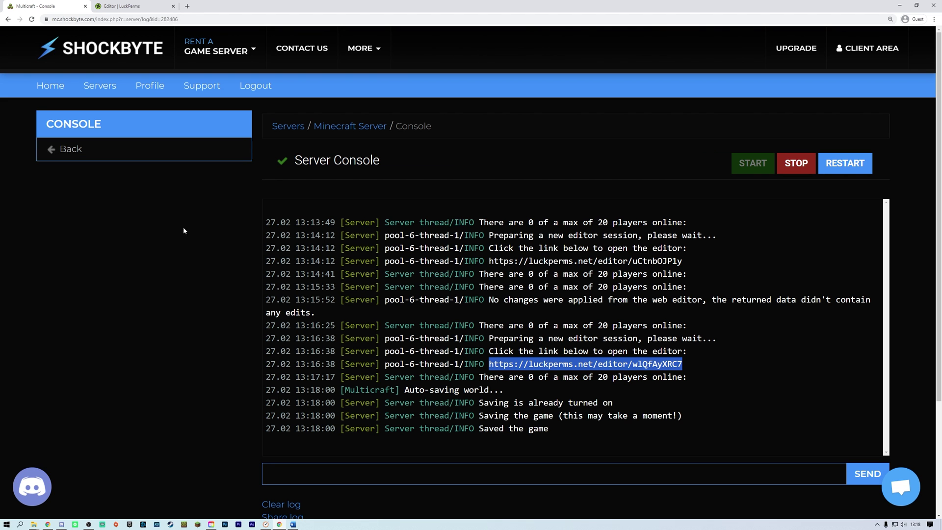
{"action": "key", "text": "ctrl+v"}
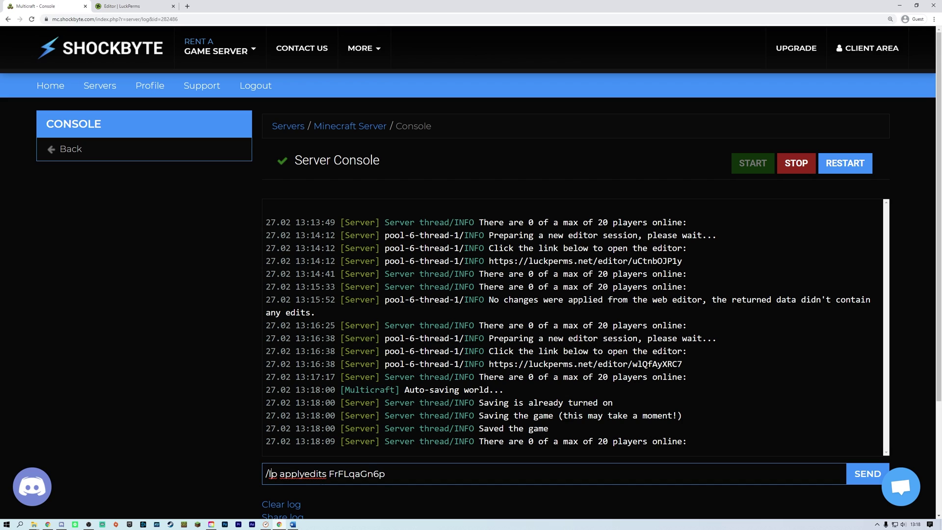
{"action": "left_click", "coordinate": [269, 473]}
{"action": "key", "text": "BackSpace"}
{"action": "left_click", "coordinate": [866, 474]}
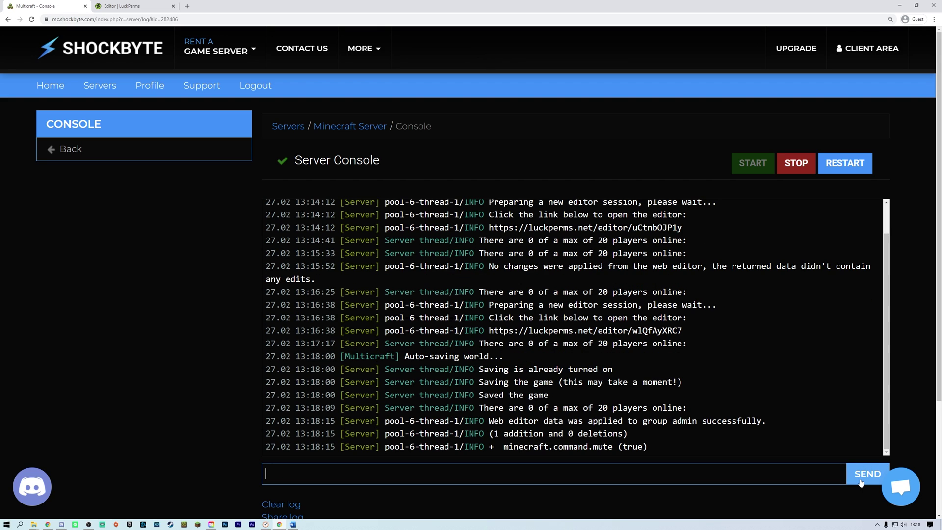
Run 'lp editor groups' in the console to start a new editor session.
{"action": "left_click", "coordinate": [719, 474]}
{"action": "type", "text": "lp editor groups"}
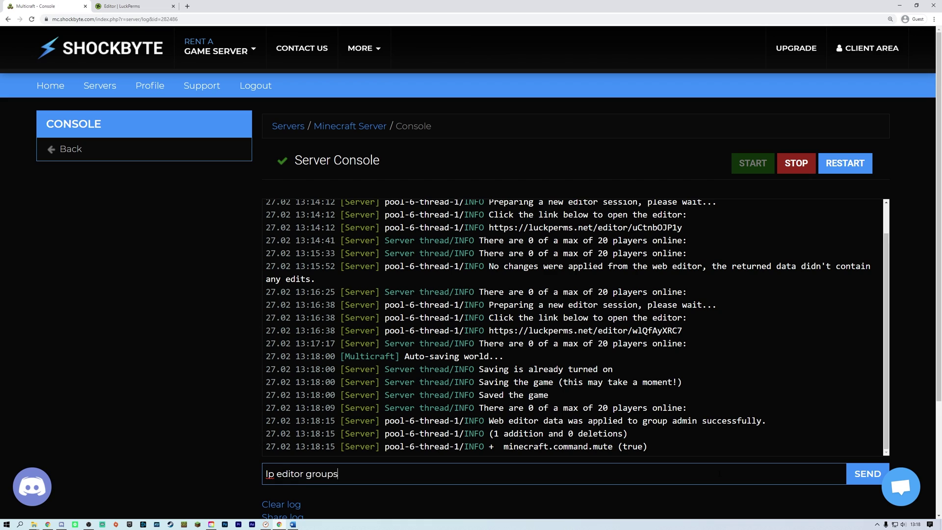
{"action": "key", "text": "Return"}
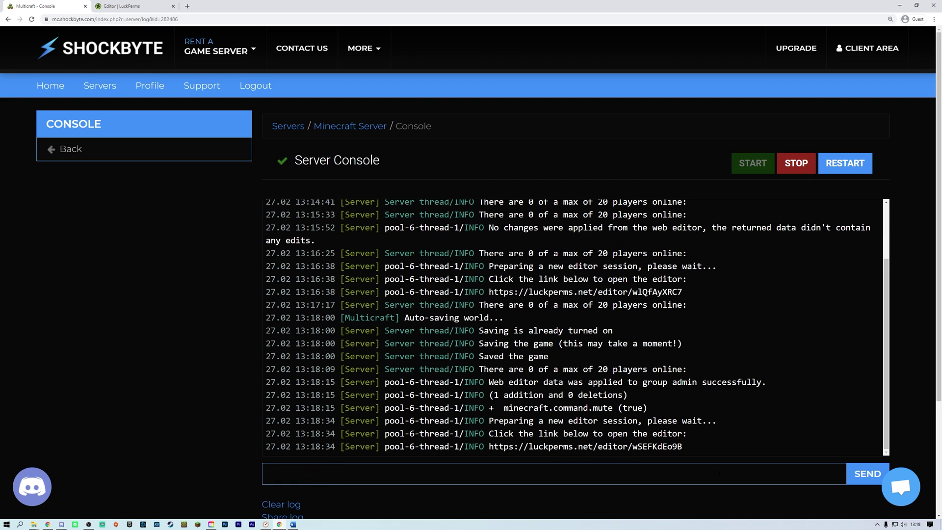
In the new editor session, delete minecraft.command.mute from the moderator group and save.
{"action": "left_click", "coordinate": [674, 447]}
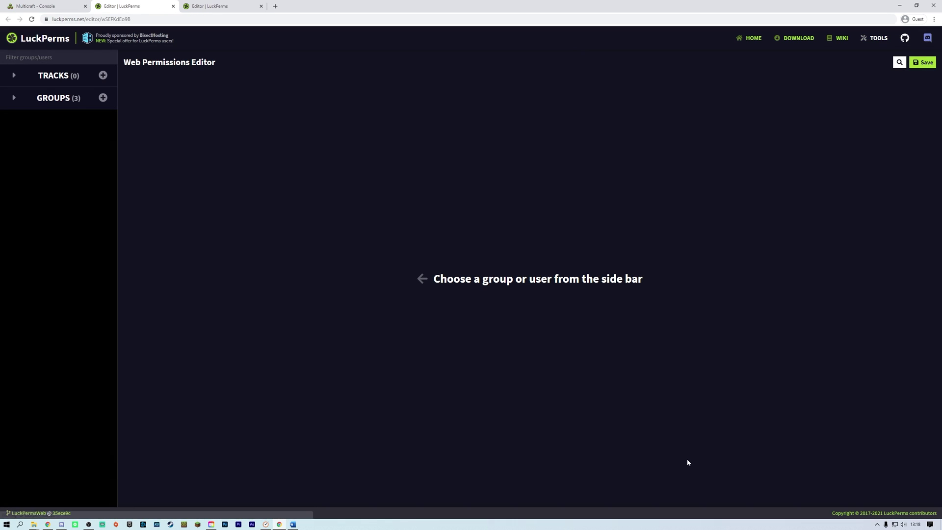
{"action": "left_click", "coordinate": [14, 99]}
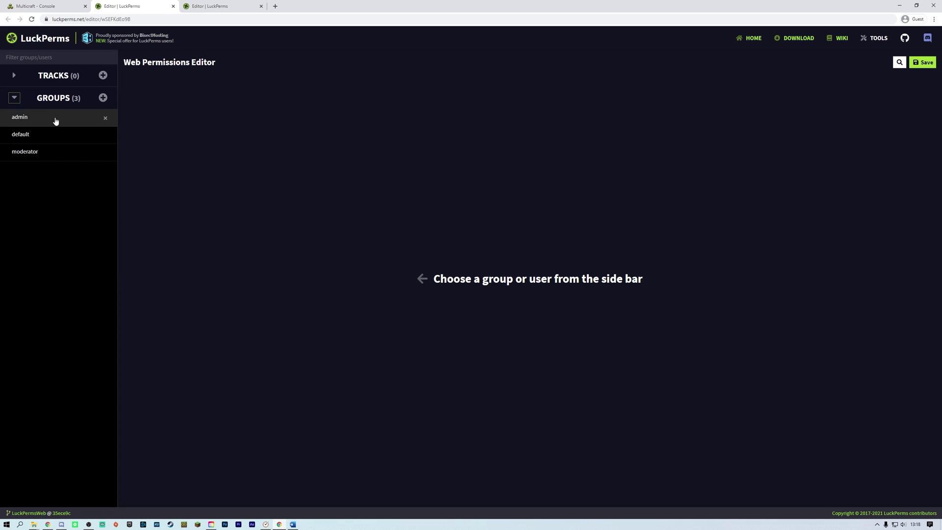
{"action": "left_click", "coordinate": [45, 156]}
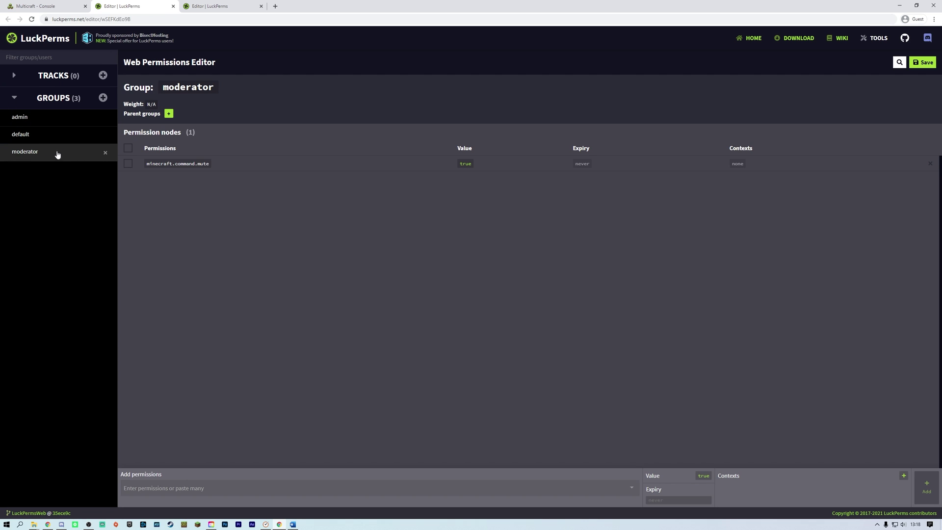
{"action": "left_click", "coordinate": [128, 164]}
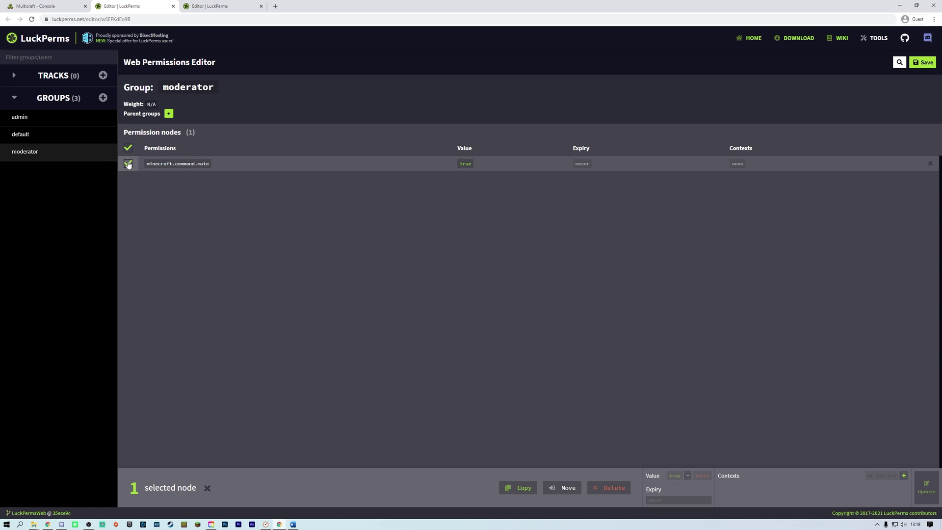
{"action": "left_click", "coordinate": [610, 488]}
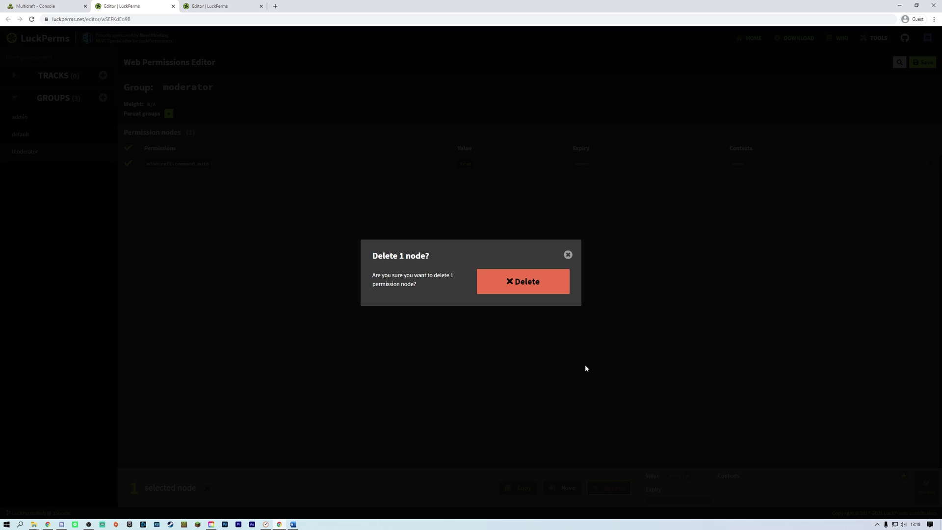
{"action": "left_click", "coordinate": [521, 287]}
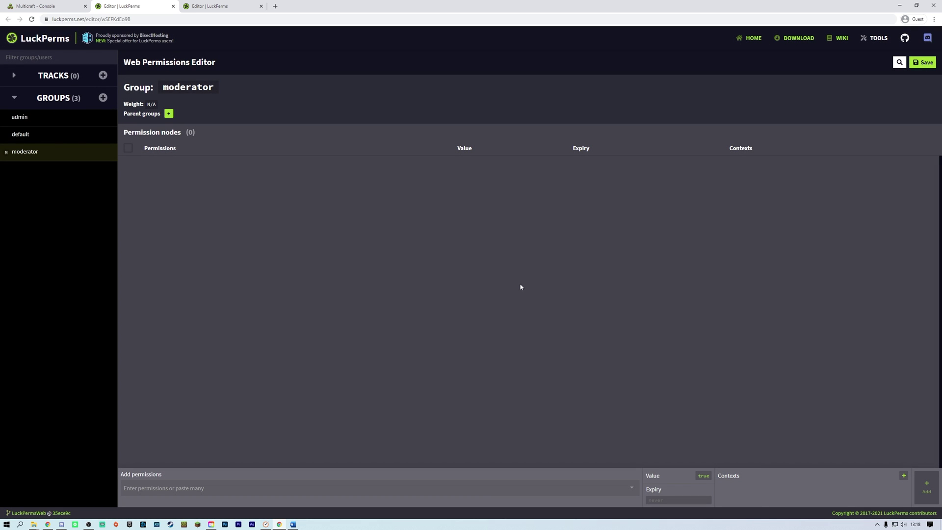
{"action": "left_click", "coordinate": [922, 63]}
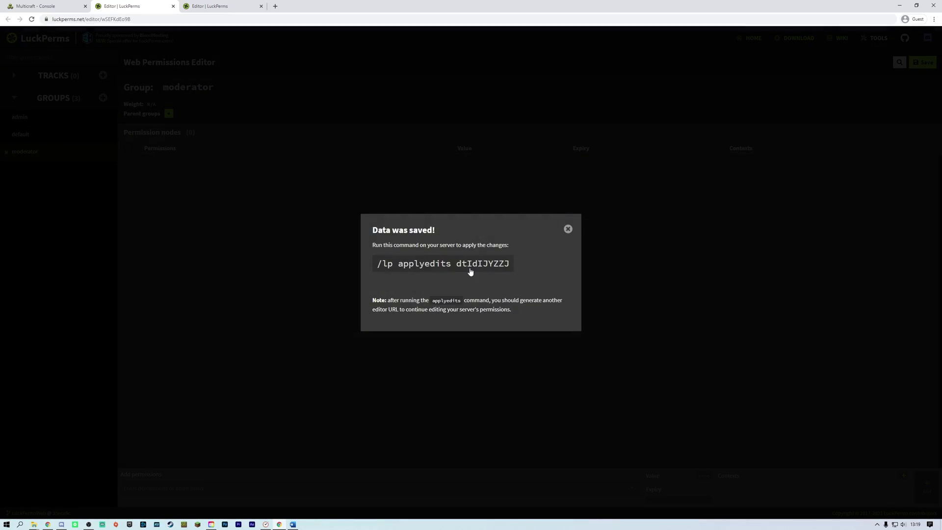
{"action": "left_click", "coordinate": [470, 271]}
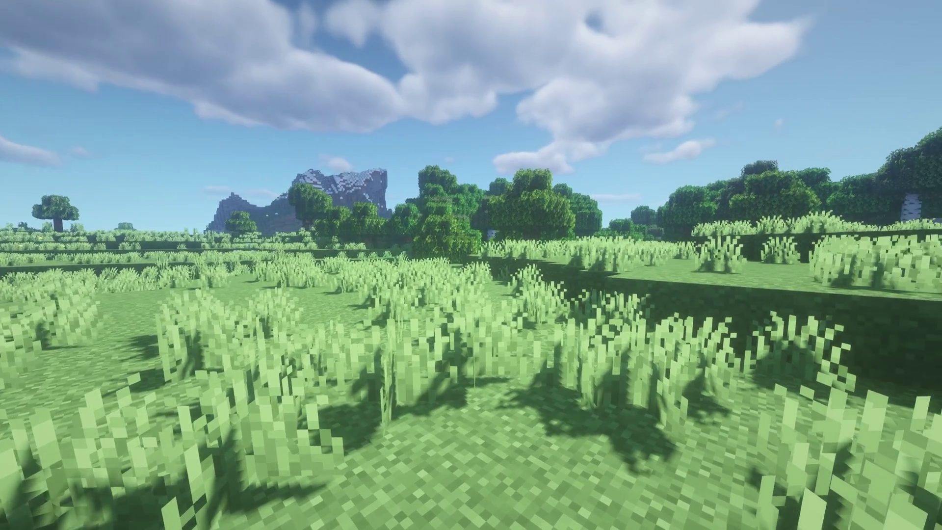